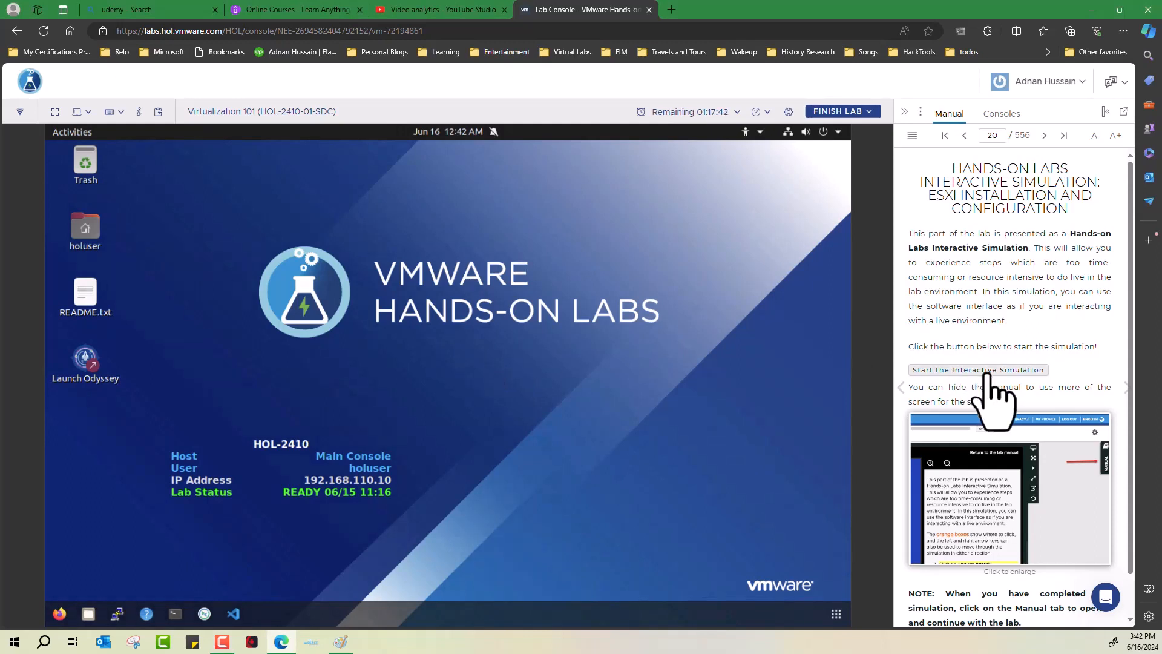
Step: Start the interactive ESXi installation simulation and hide the lab guide and manual panels
click(987, 374)
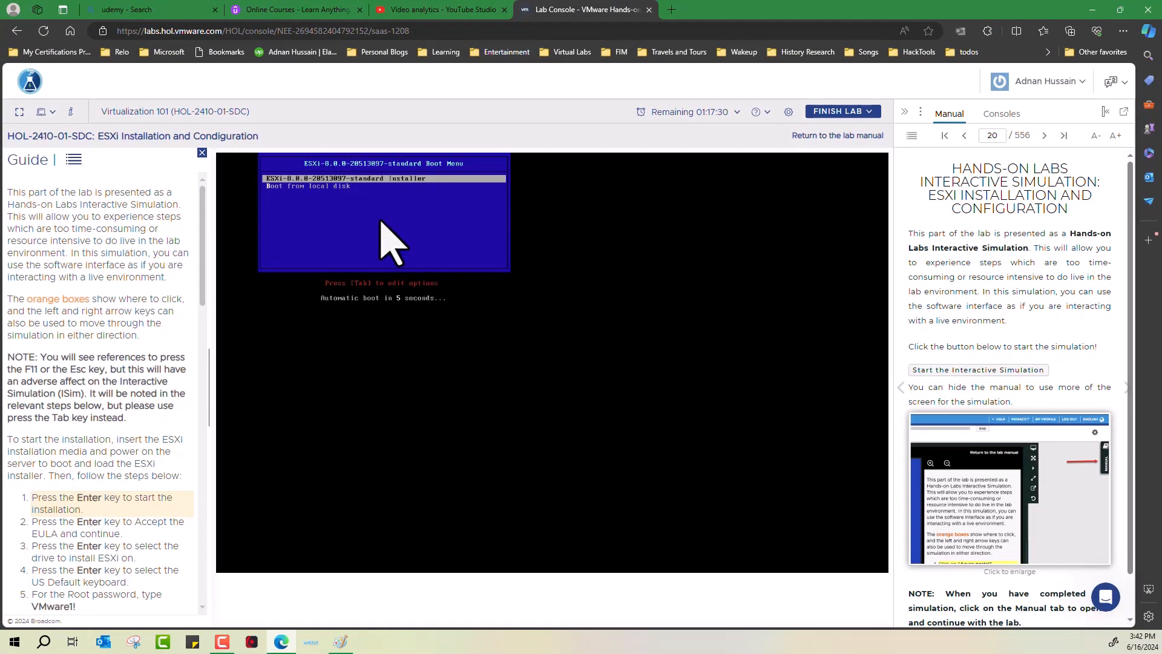
scroll(380, 220, up, 5)
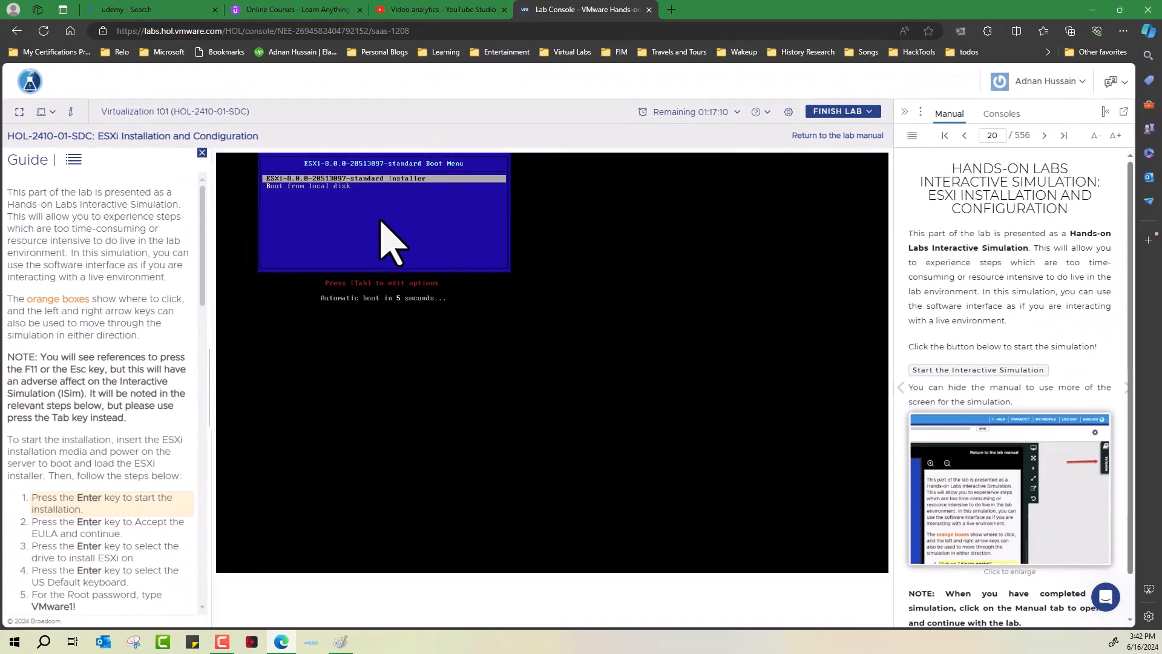
click(202, 152)
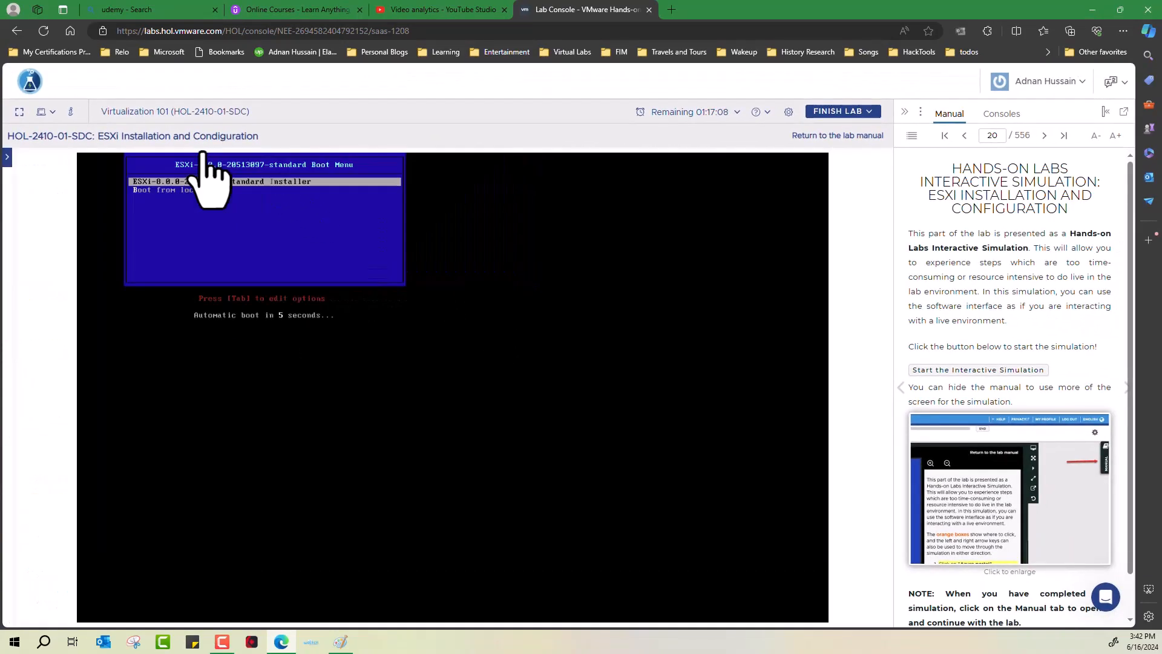
click(905, 112)
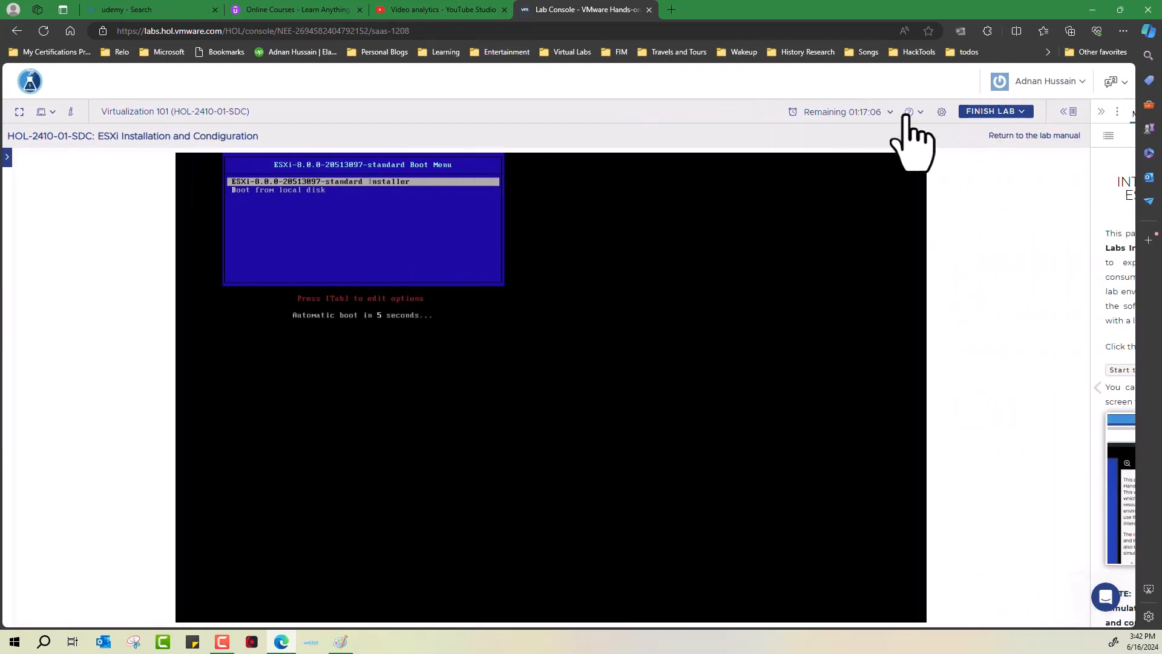
scroll(396, 201, up, 5)
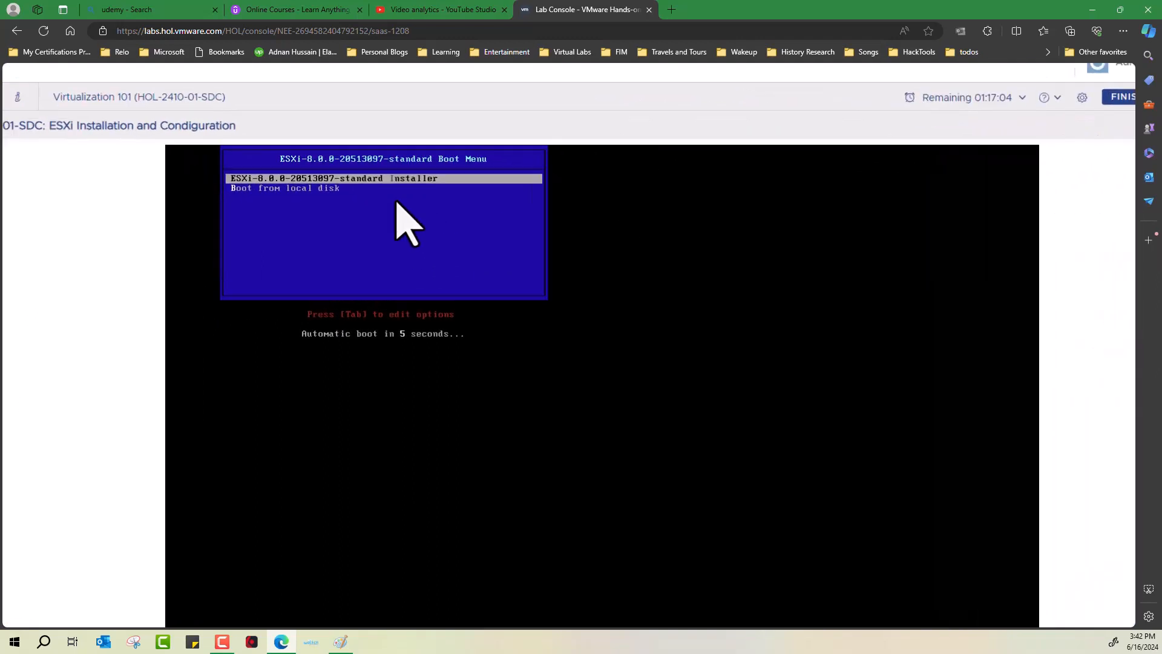
scroll(396, 202, down, 2)
scroll(395, 201, down, 3)
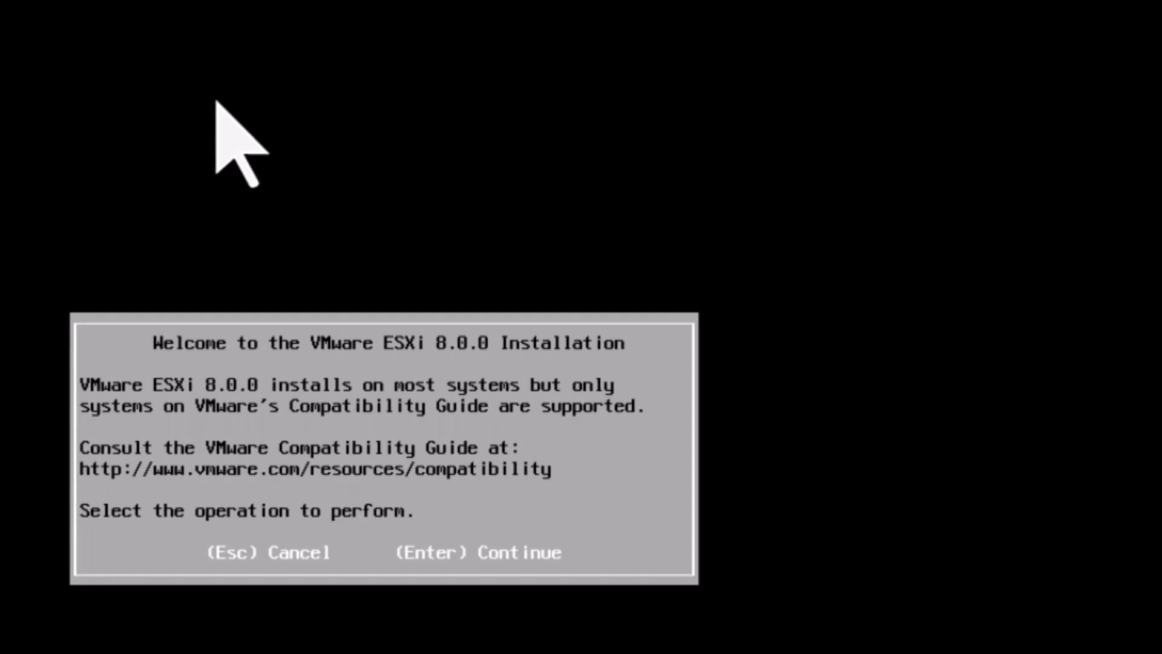
Step: Install to the 10 GiB virtual disk with US Default keyboard and a confirmed root password
key(Return)
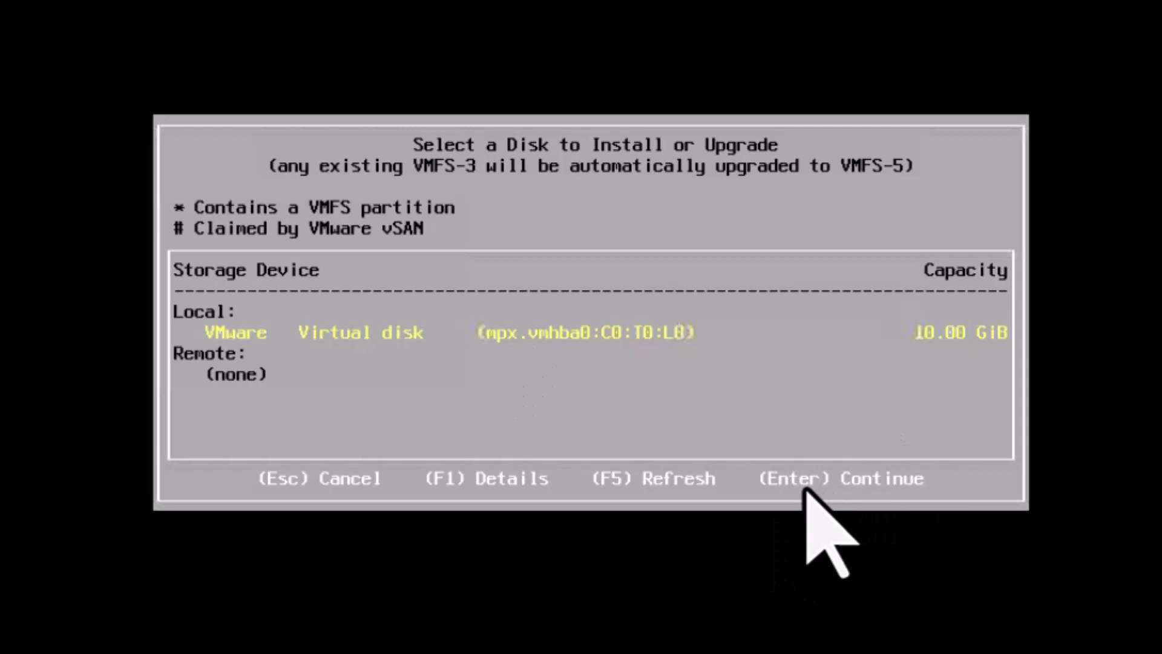
key(Return)
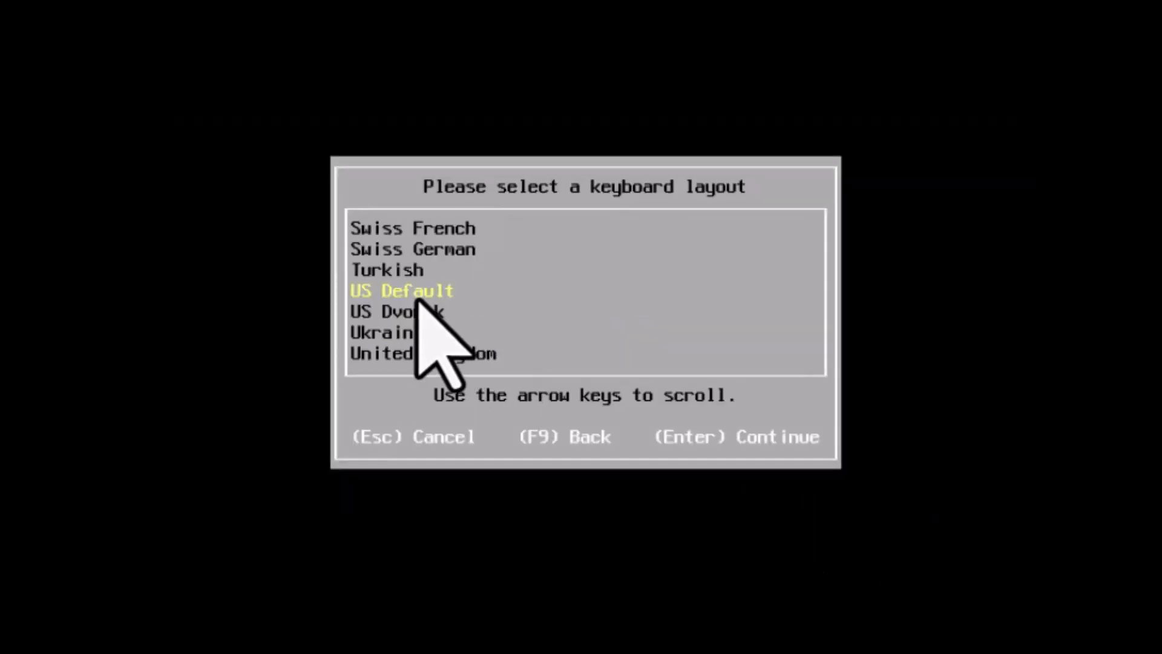
key(Return)
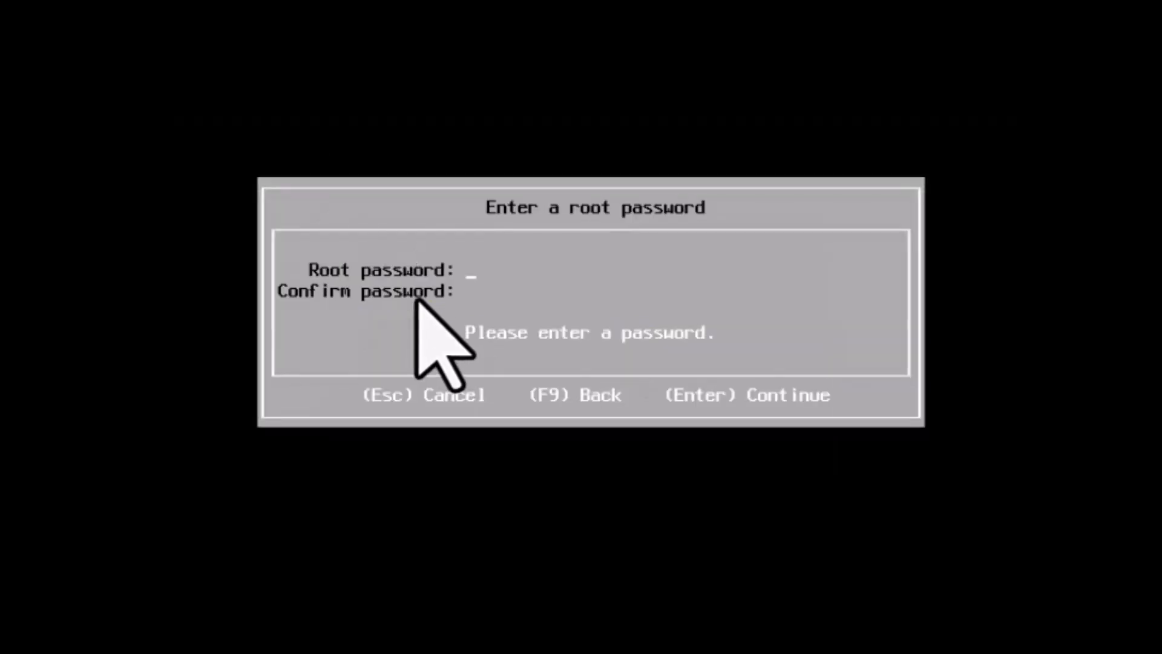
text(********)
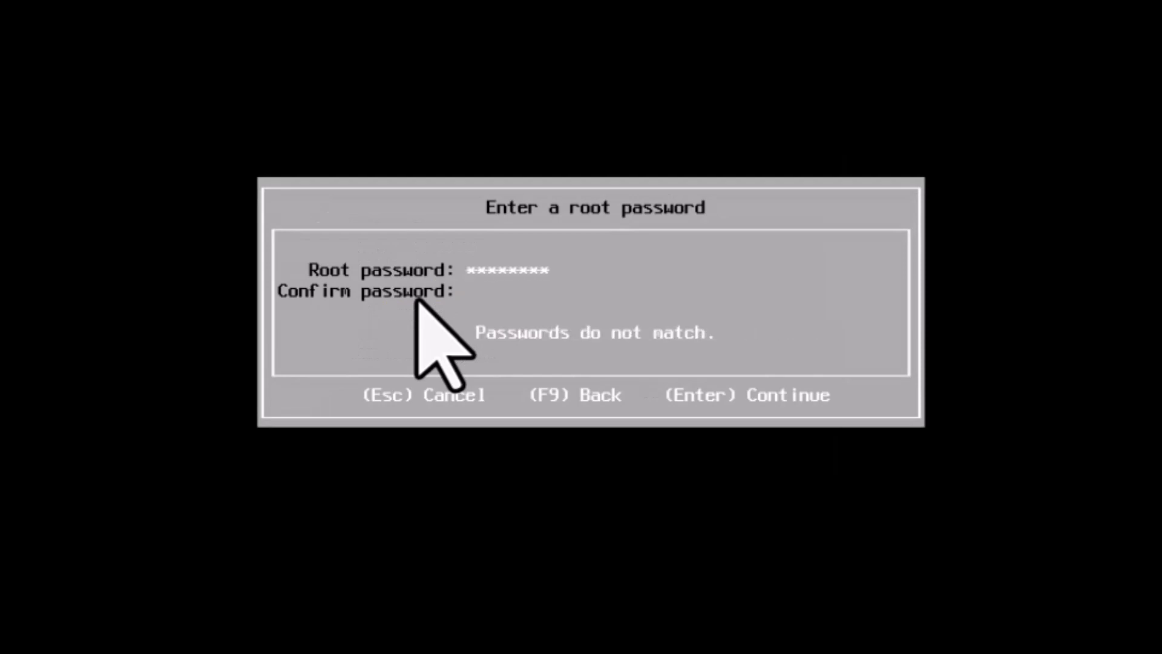
text(********)
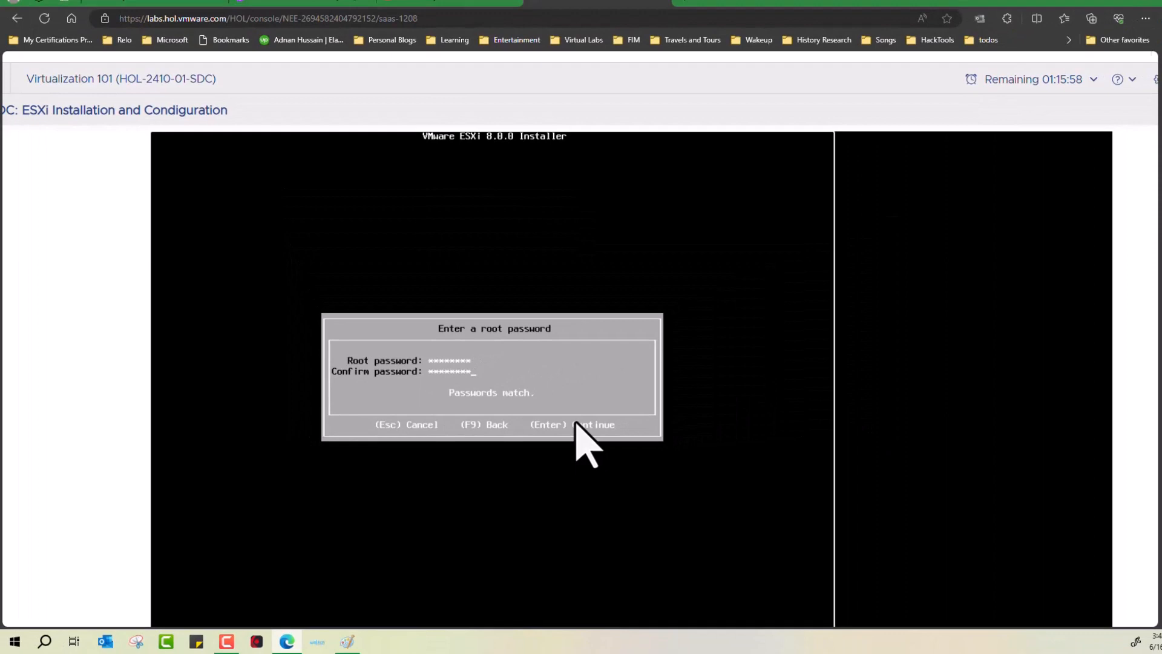
key(Return)
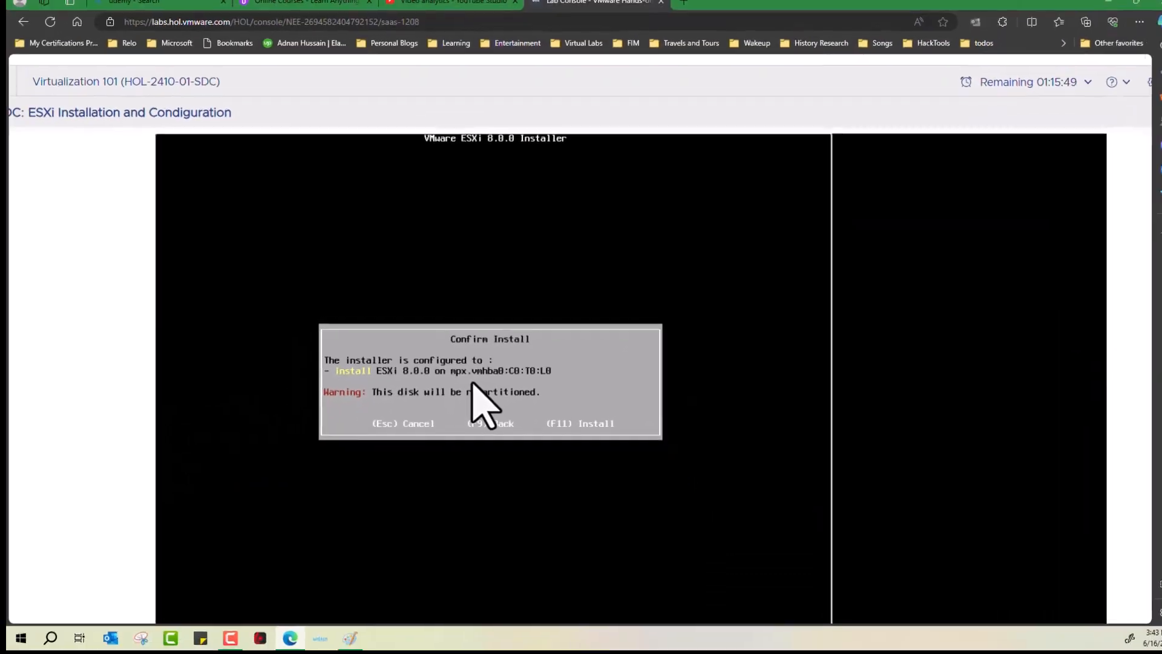
Step: Install ESXi 8.0.0 on the disk and reboot the host when installation completes
key(F11)
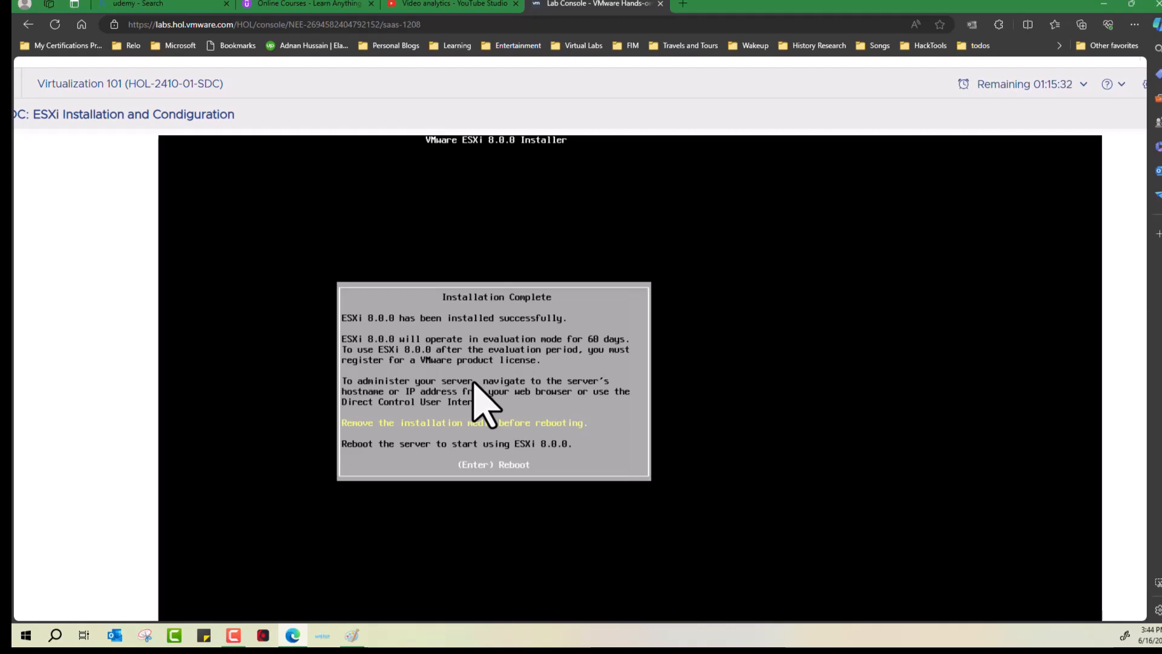
key(Return)
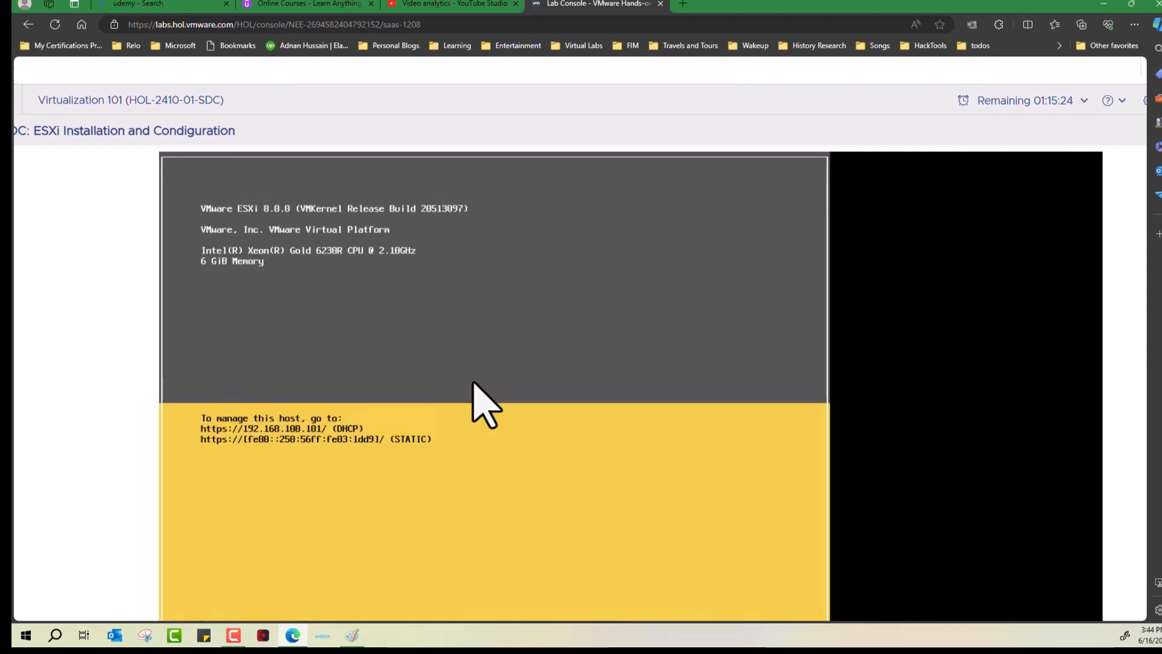
scroll(484, 403, down, 1)
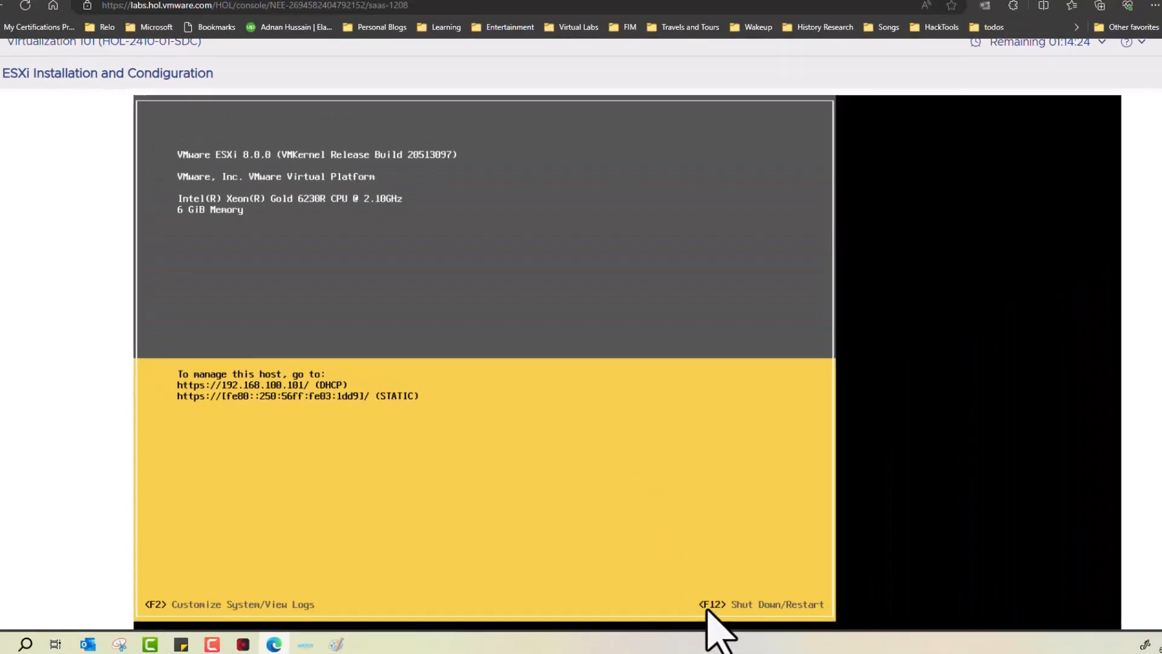
Step: Log in to System Customization as root with the root password
key(F2)
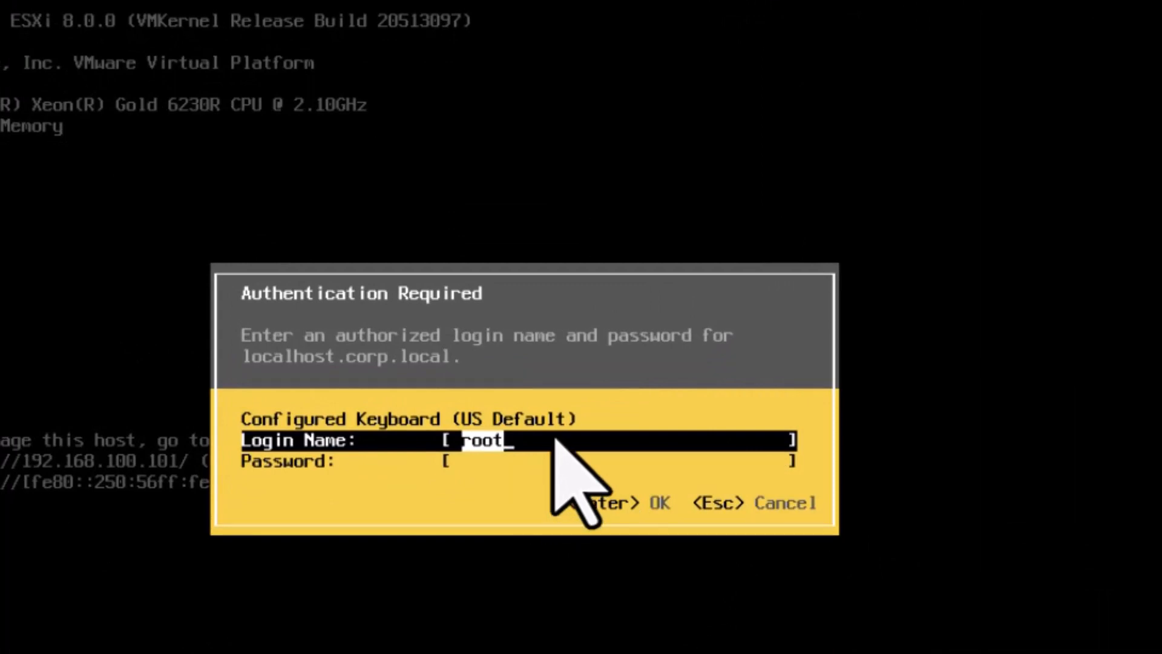
key(Tab)
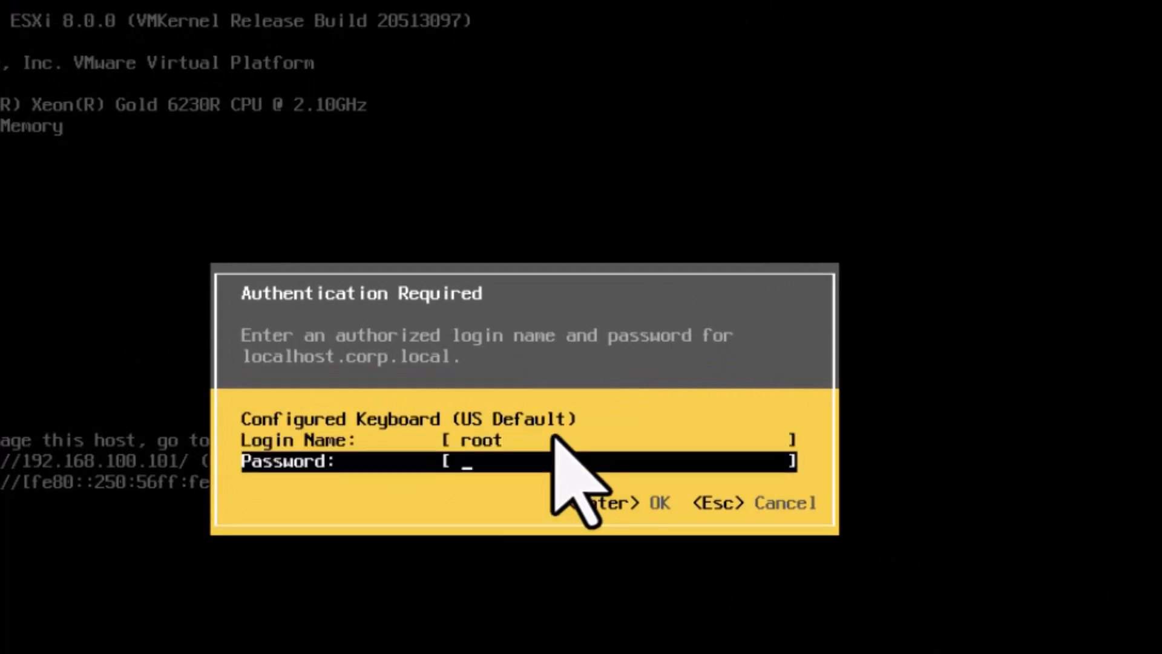
text(VMware1!)
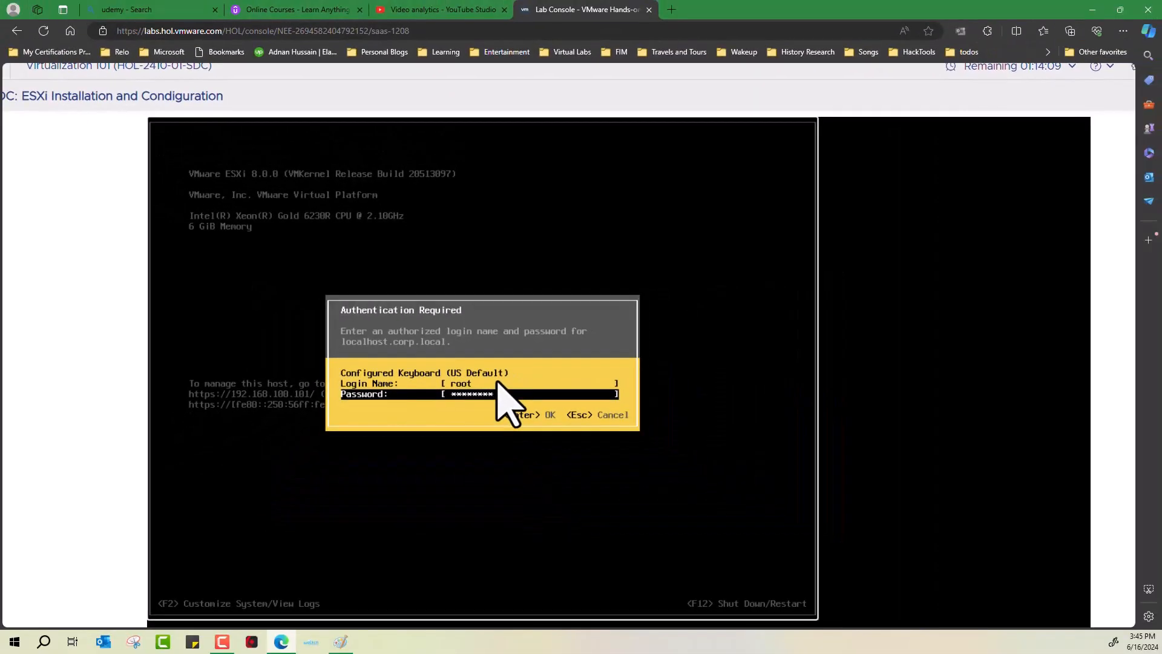
key(Return)
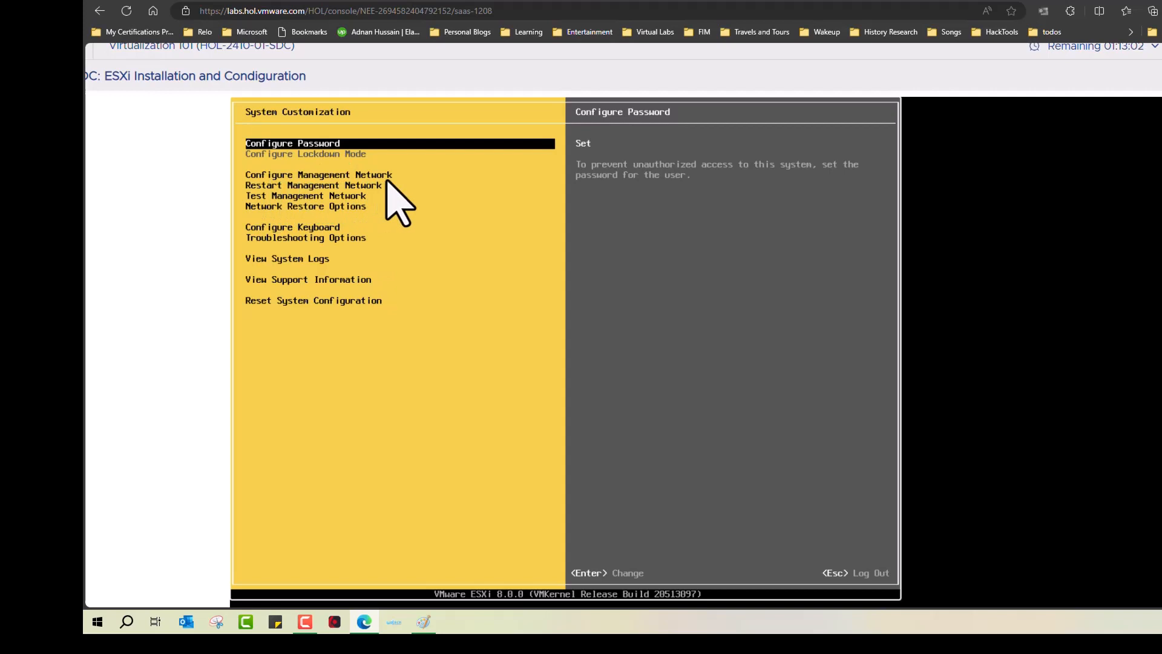
Step: Check vmnic1 alongside vmnic0 under Configure Management Network > Network Adapters
key(Down)
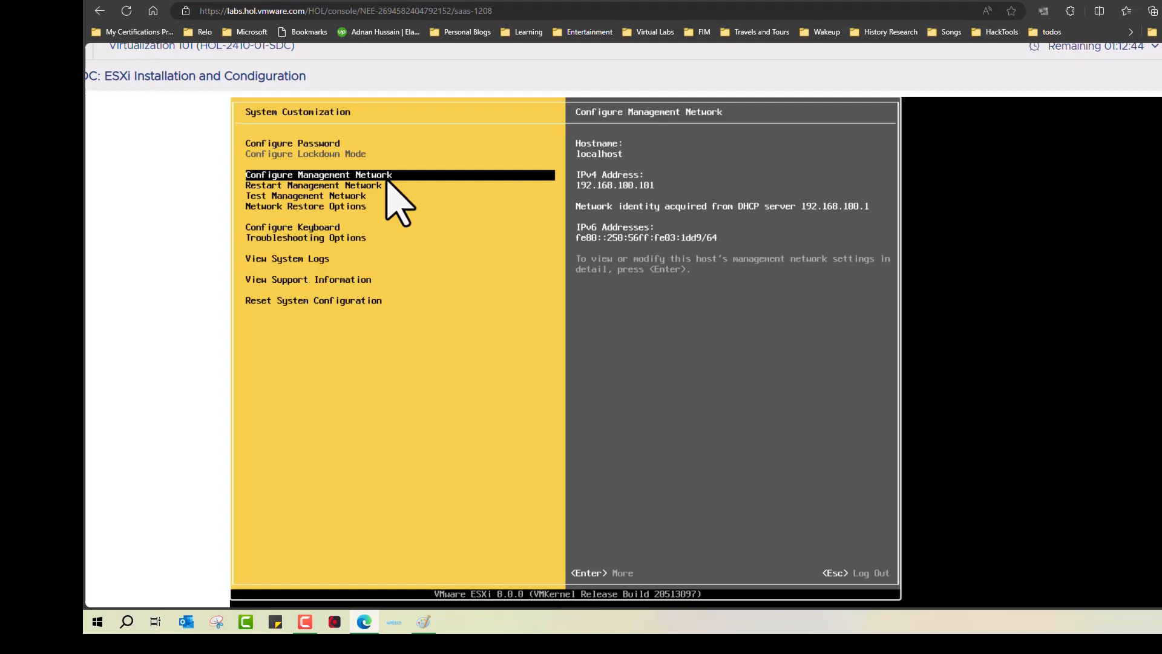
key(Return)
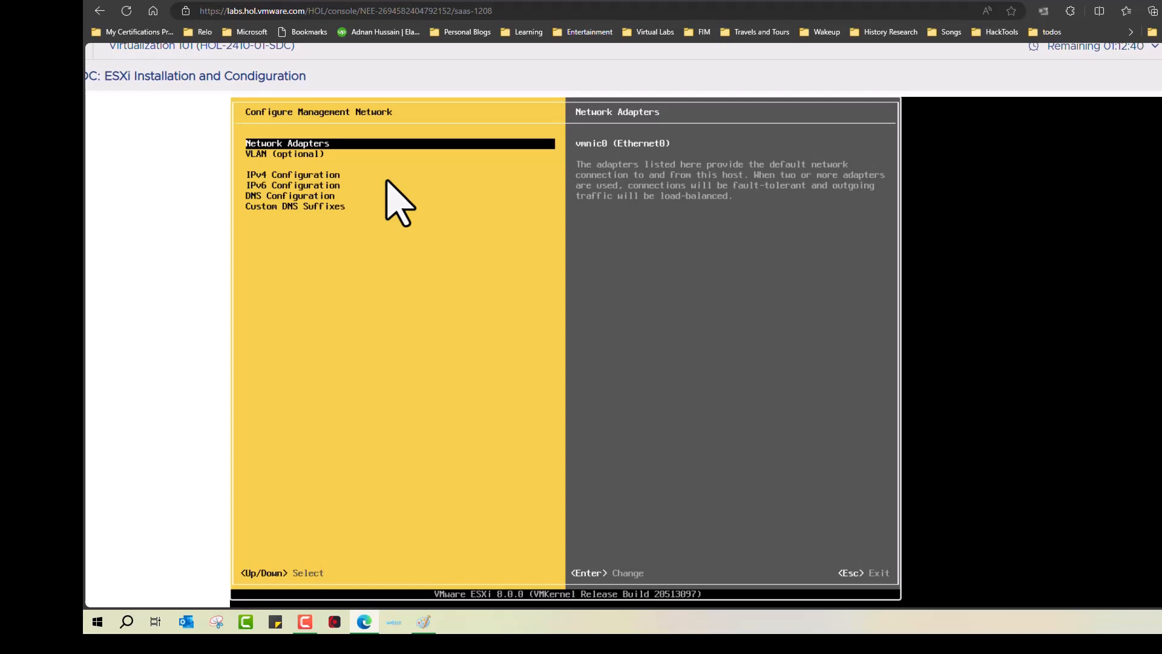
key(Return)
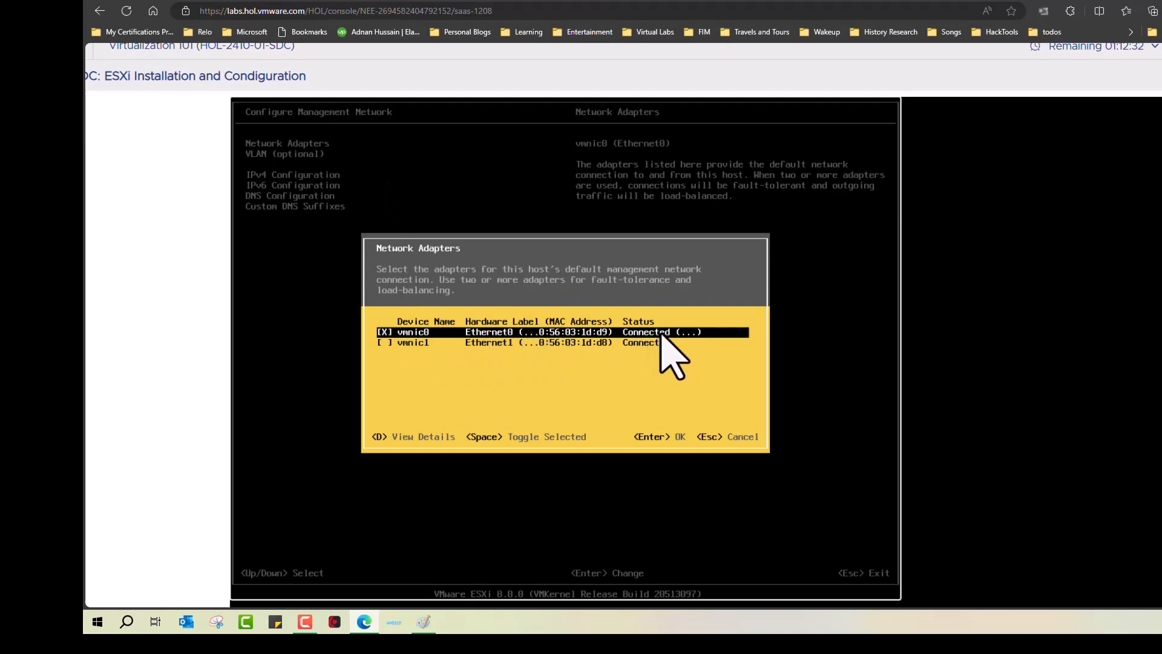
key(Down)
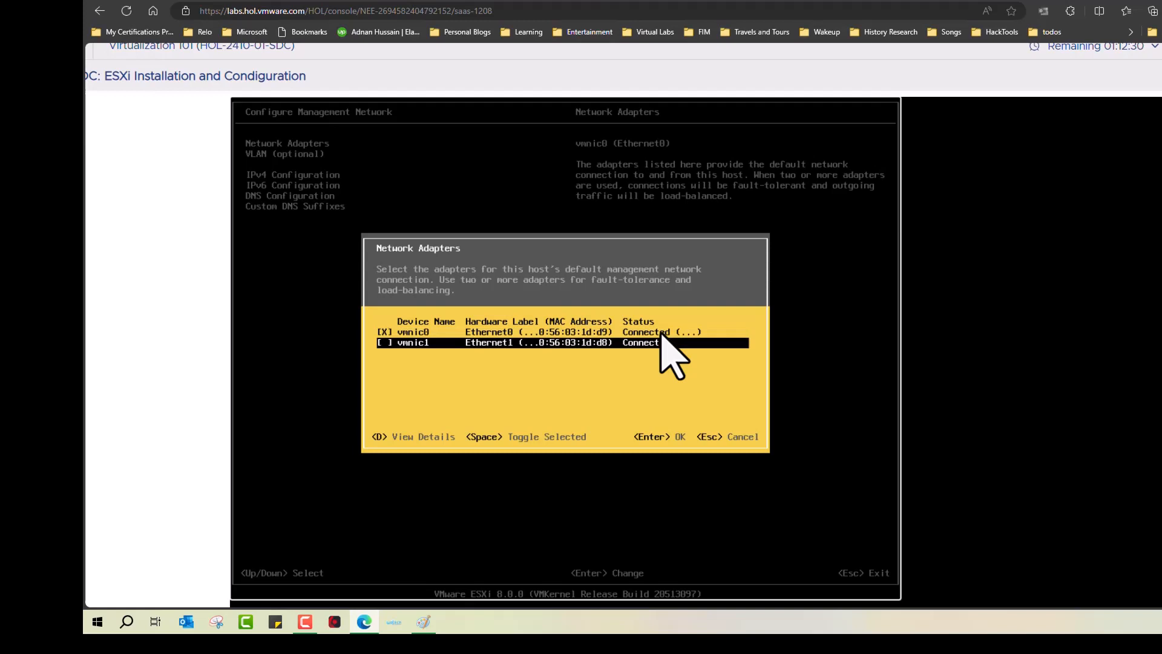
key(space)
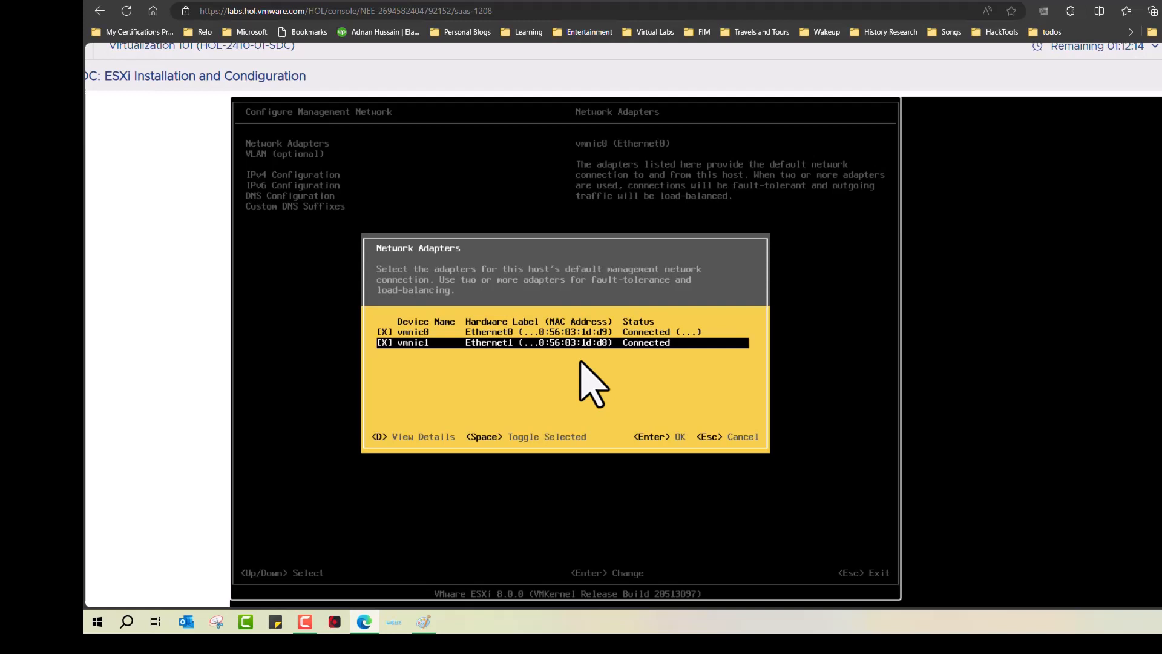
key(Return)
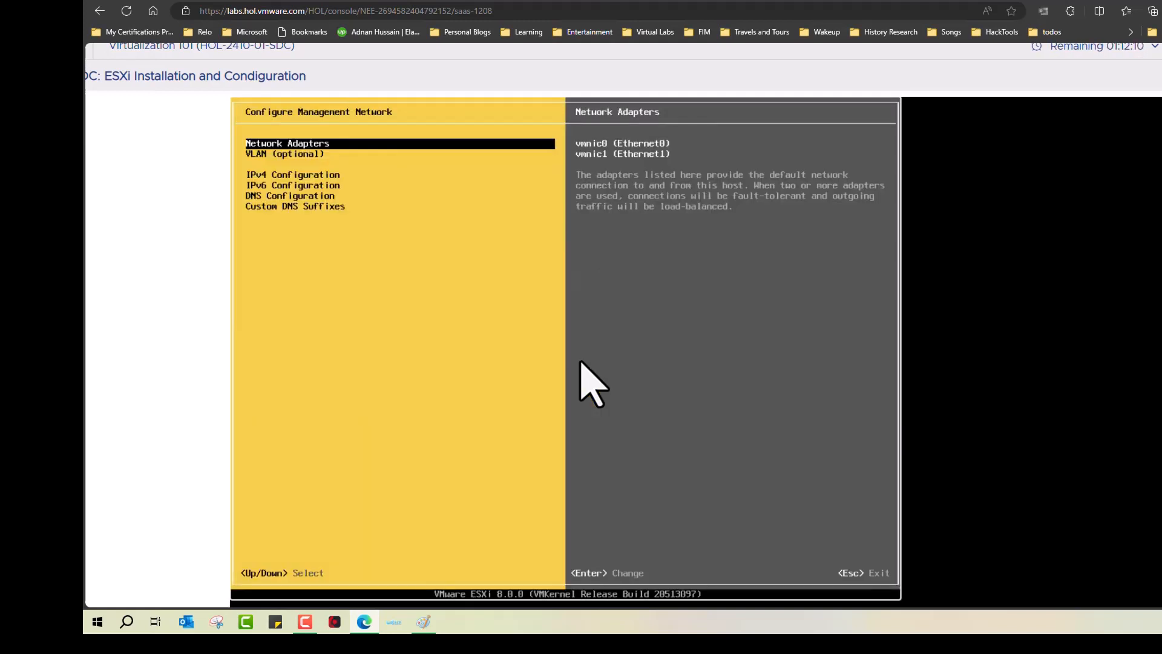
key(Down)
key(Down)
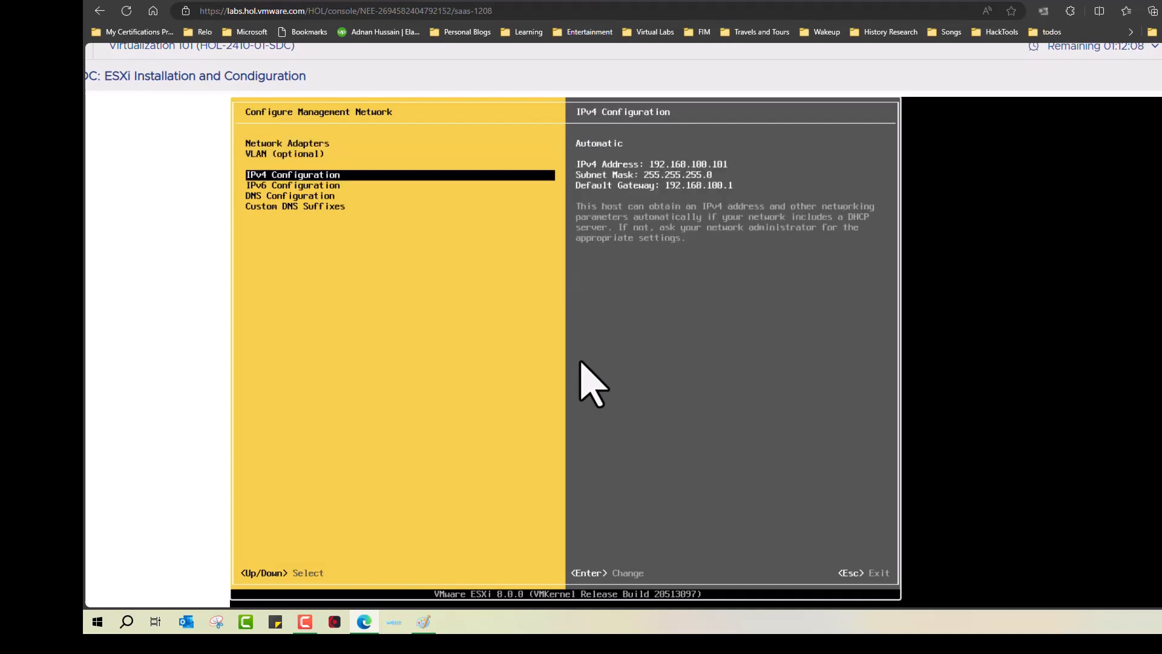
key(Return)
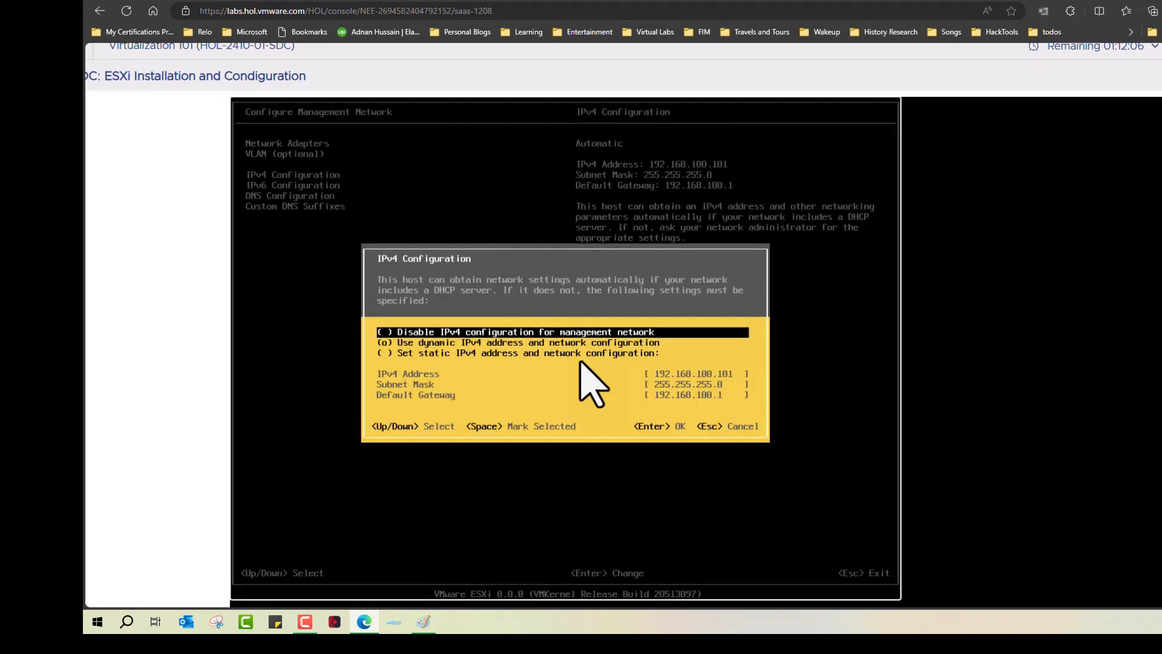
Step: Set static IPv4 address 192.168.110.51 with gateway 192.168.110.1 and save
key(Down)
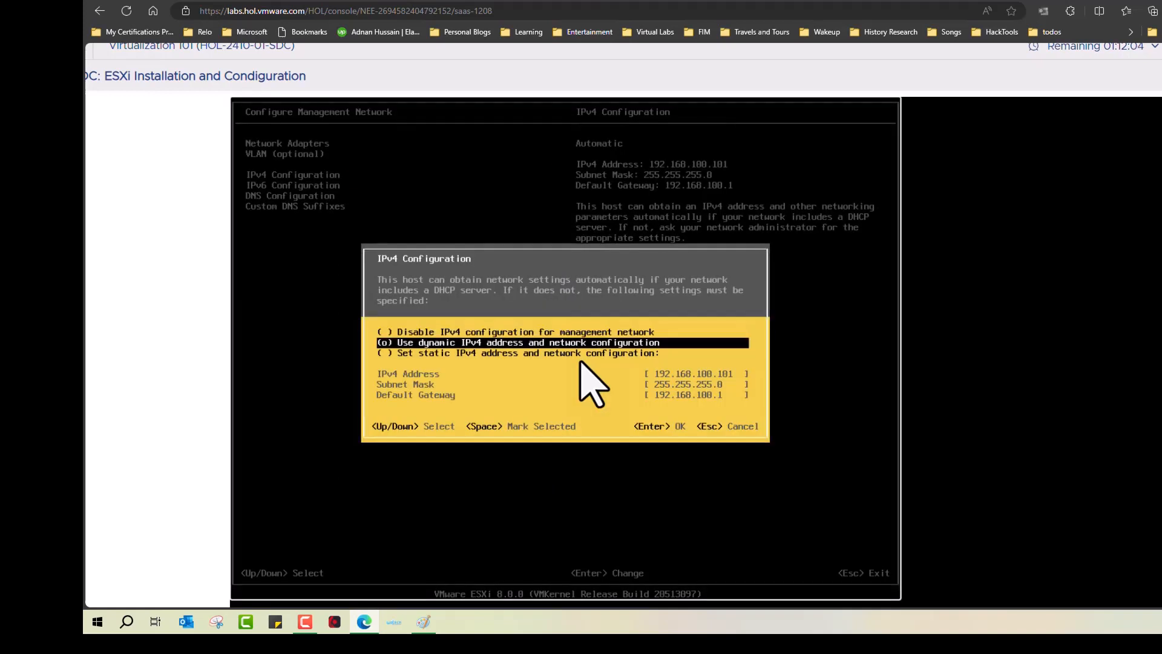
key(Down)
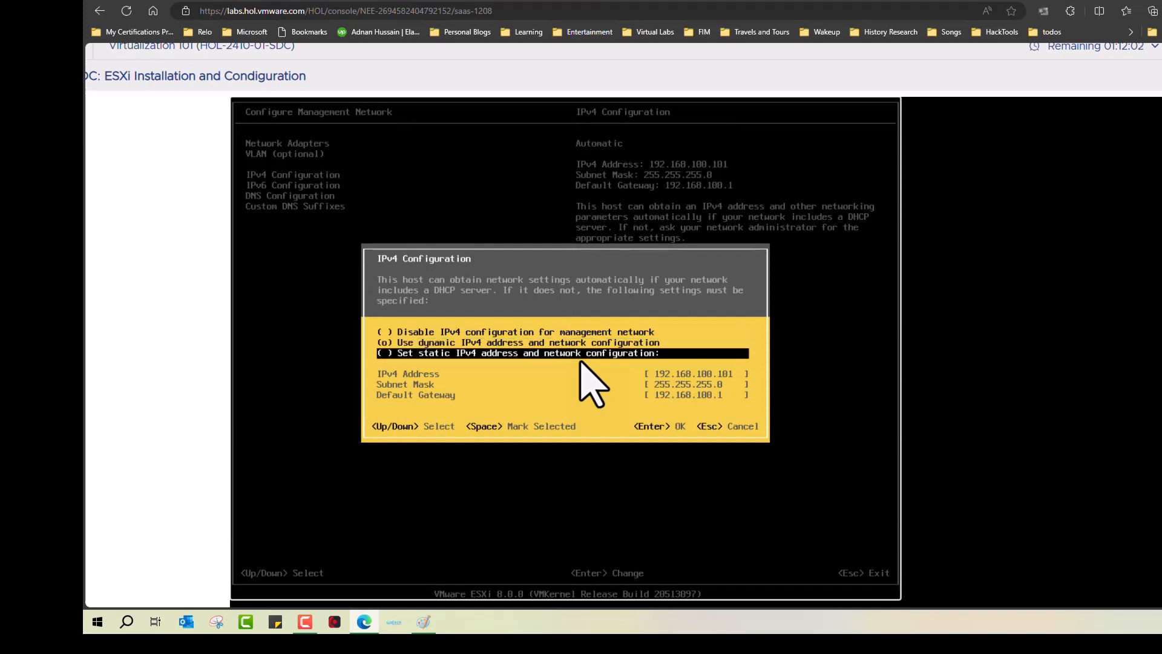
key(space)
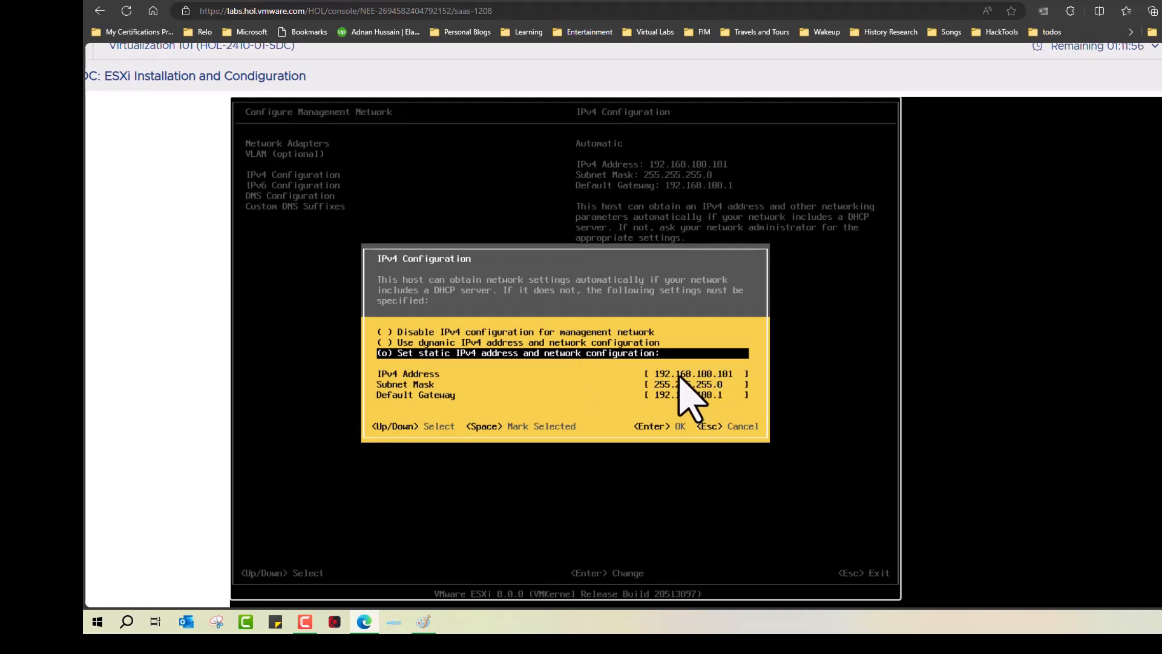
key(Down)
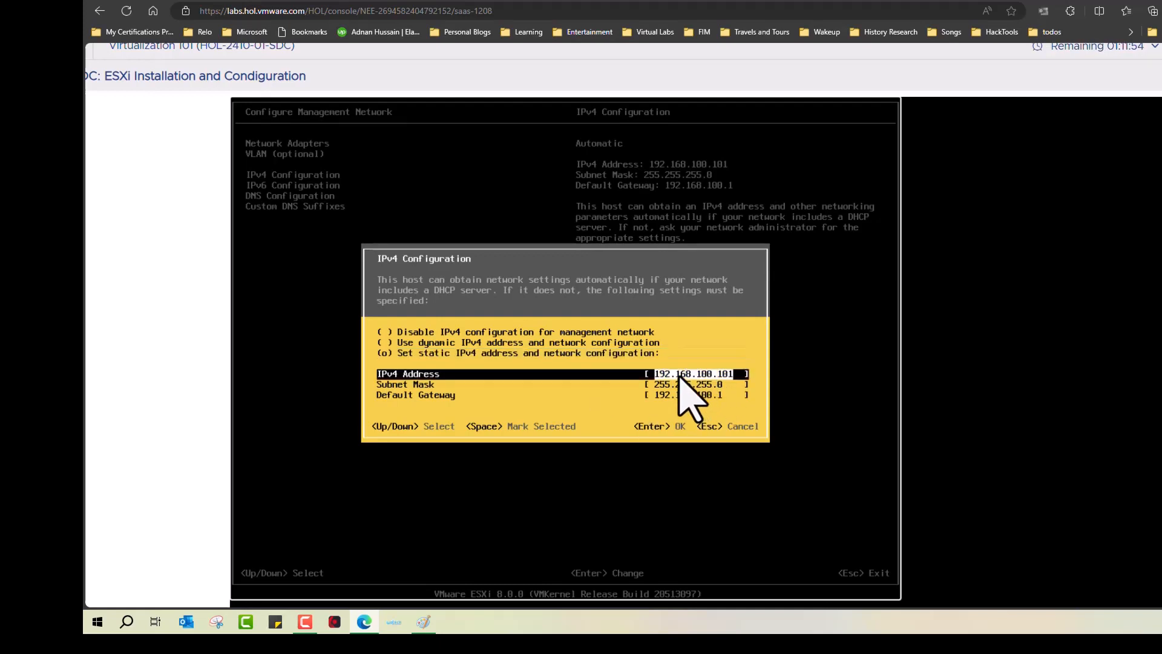
text(192.168.110.51)
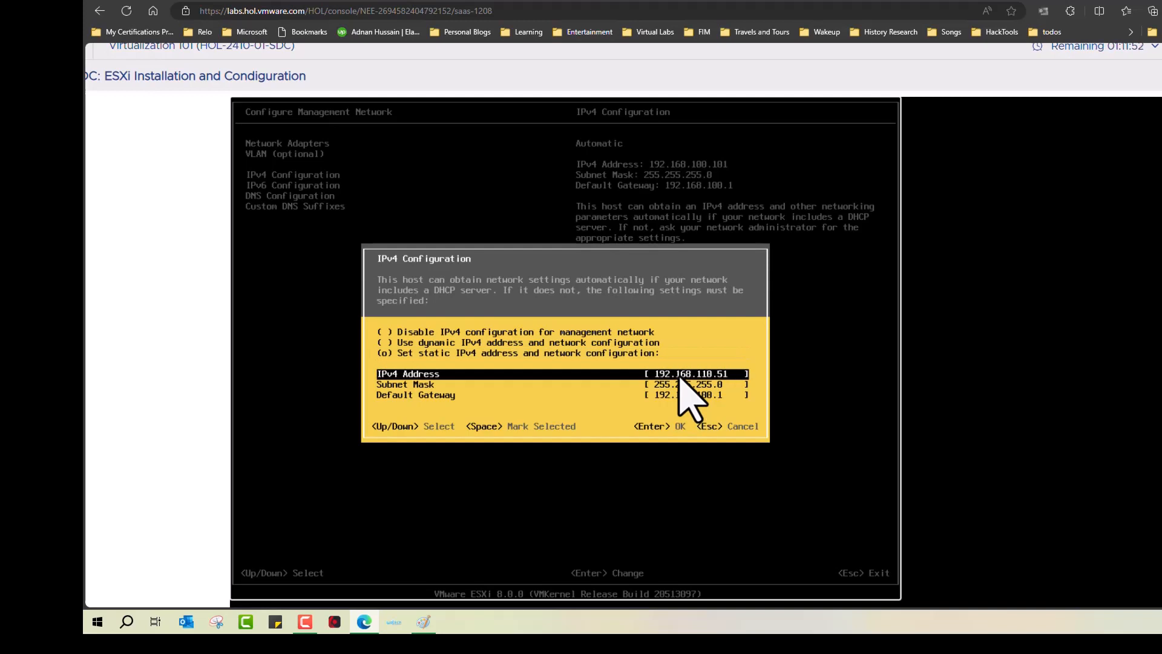
key(Down)
key(Down)
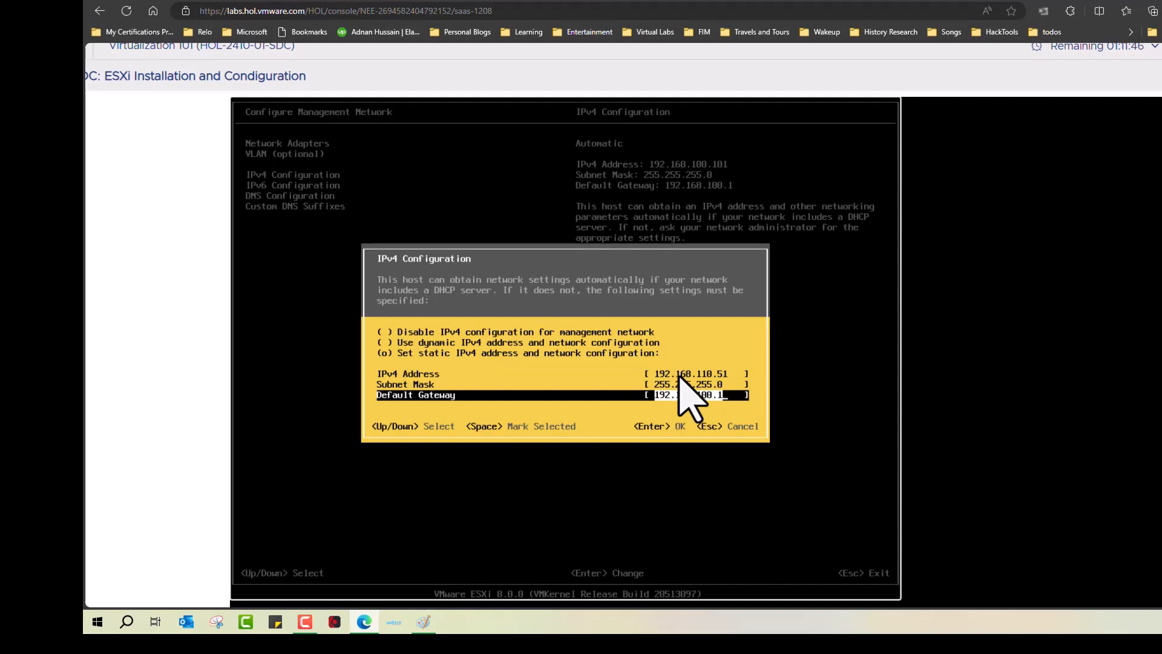
text(192.168.110.1)
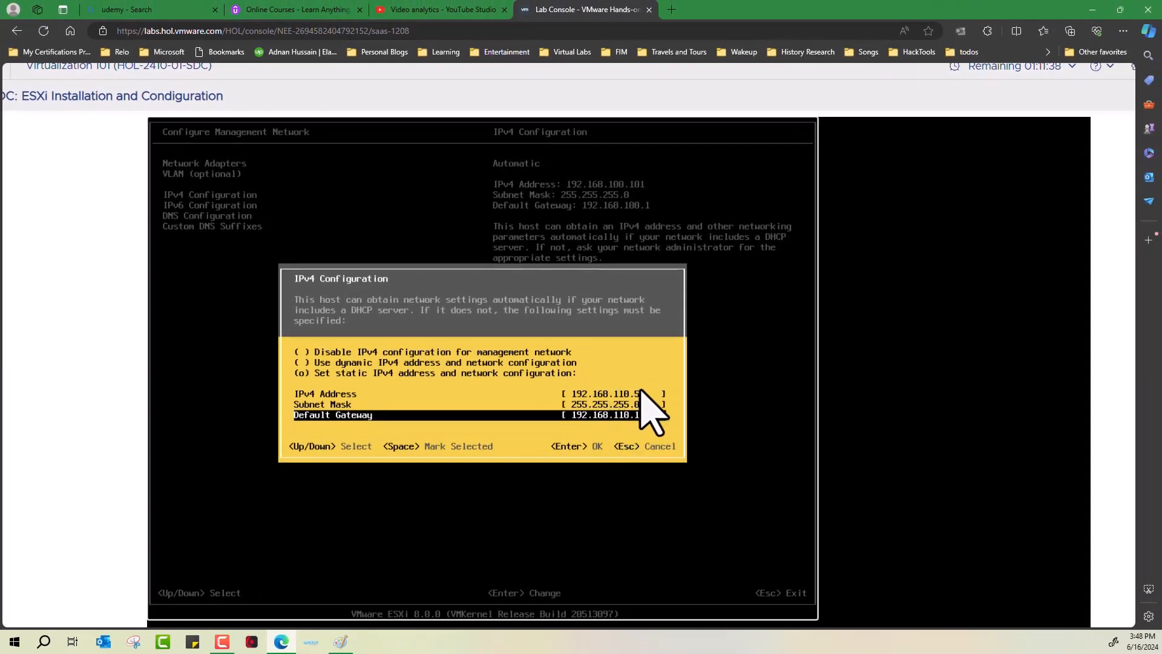
key(Return)
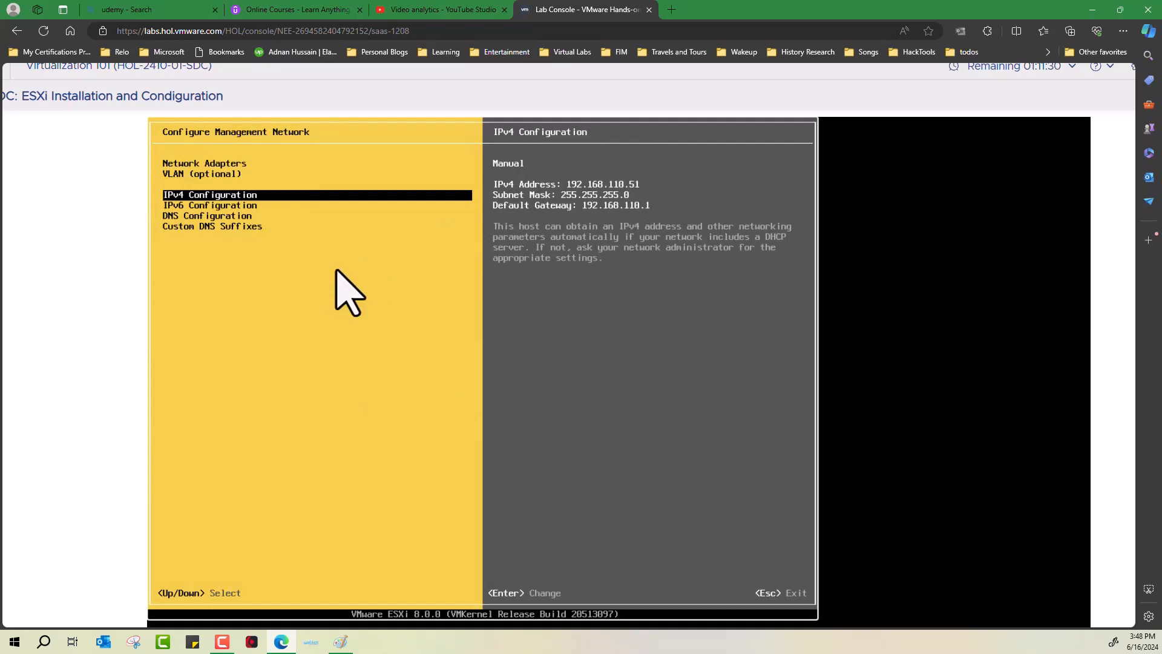
Step: Use manual DNS server 192.168.110.10 and hostname esx-01a.corp.vmbeans.com
key(Down)
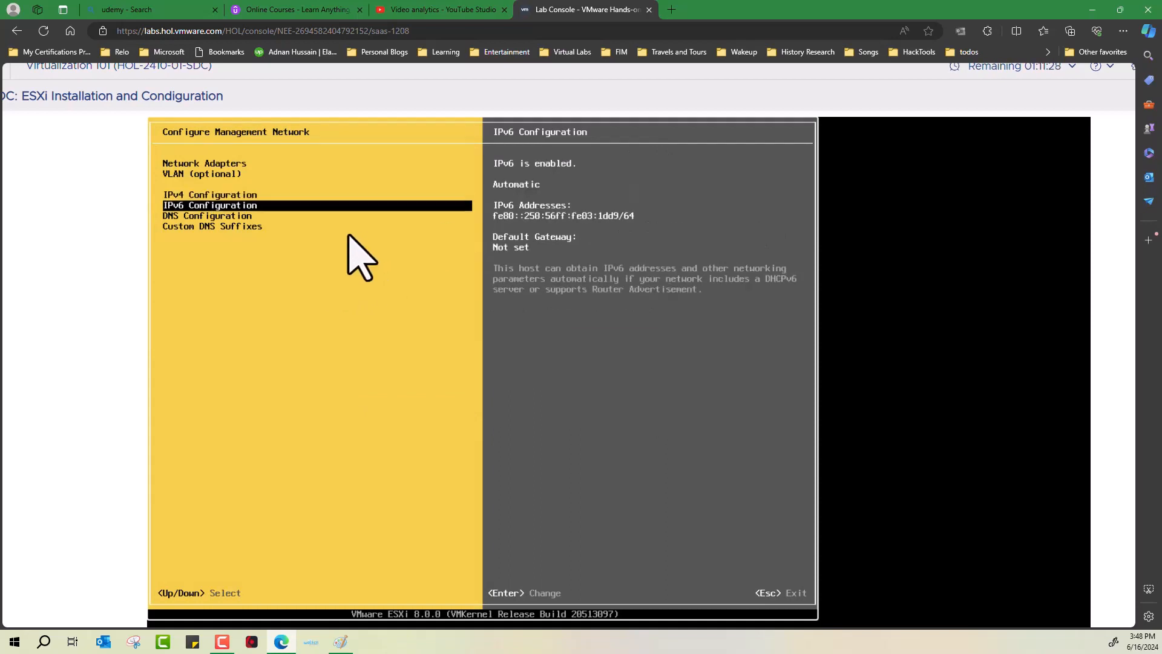
key(Down)
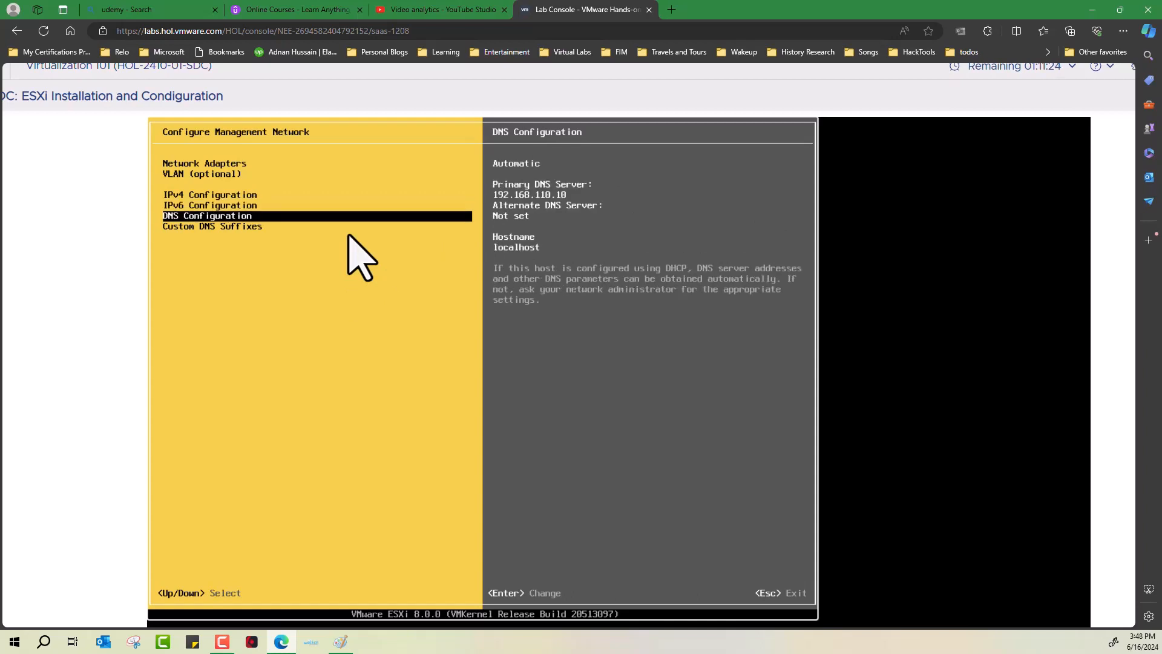
key(Return)
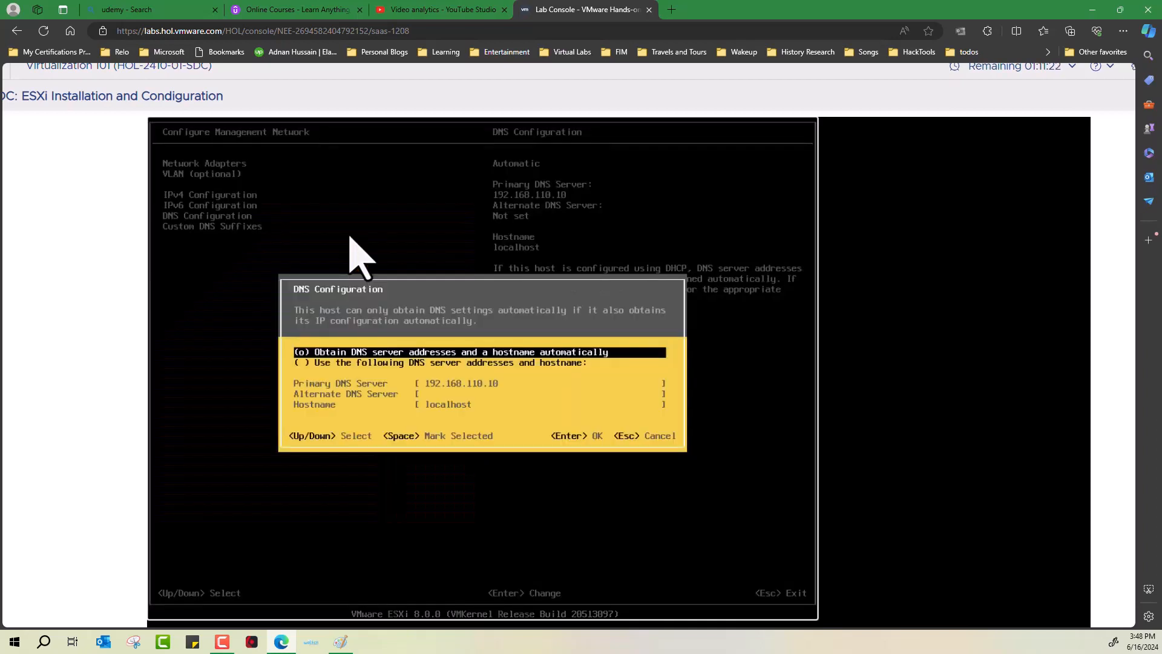
key(Down)
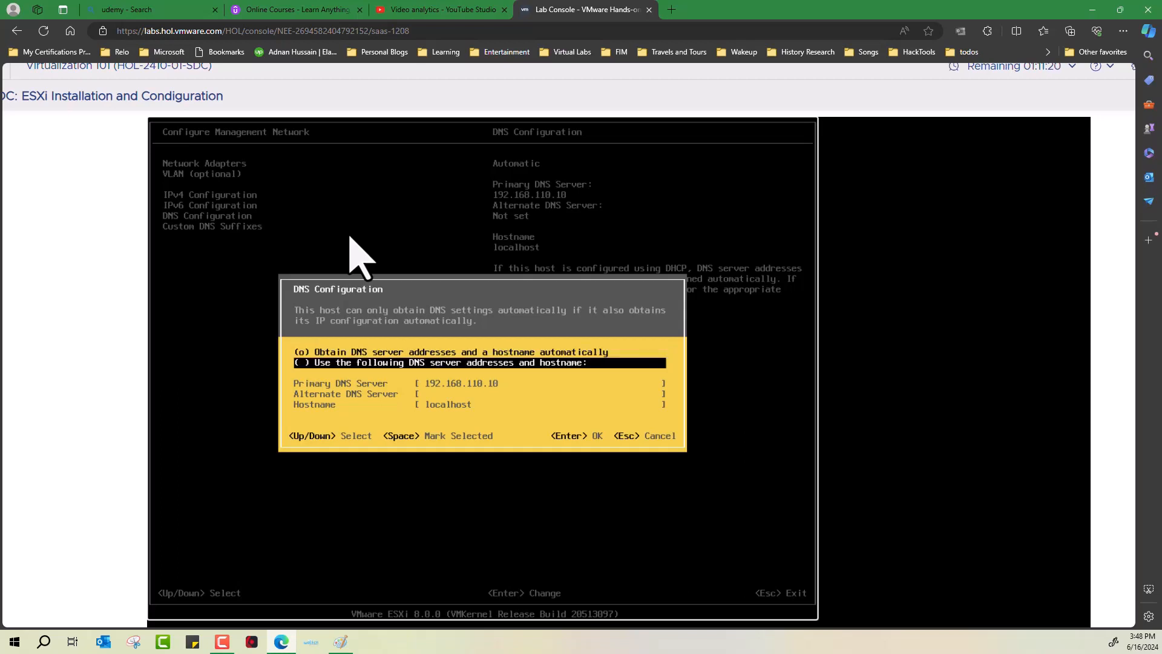
key(space)
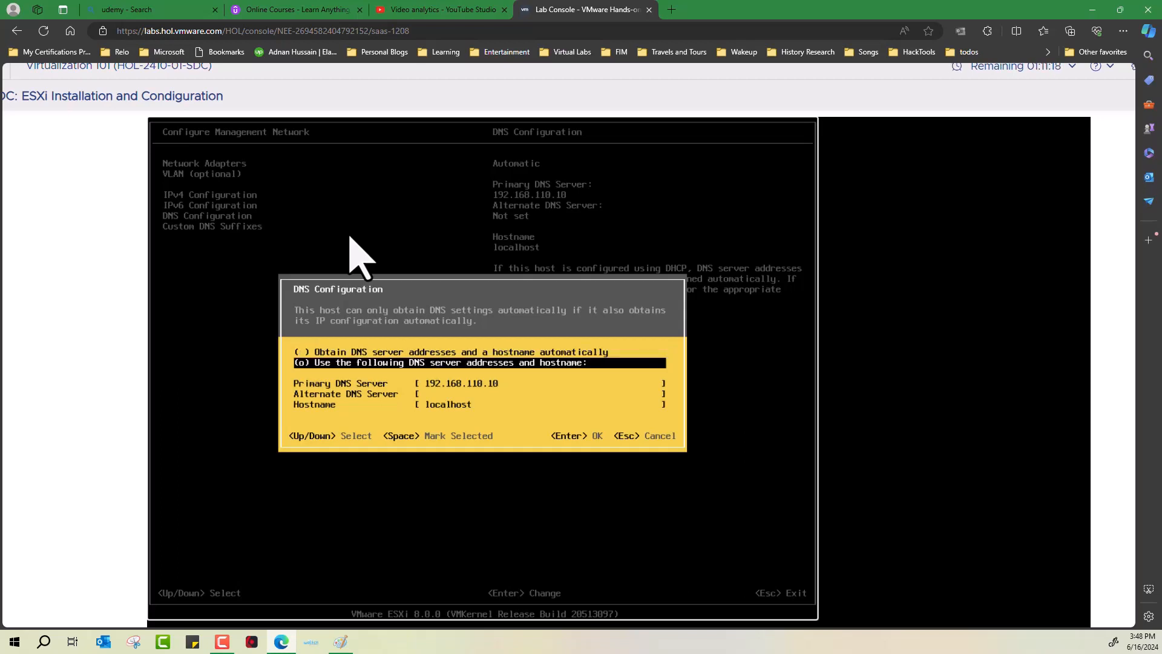
key(Down)
text(192.168.110.10)
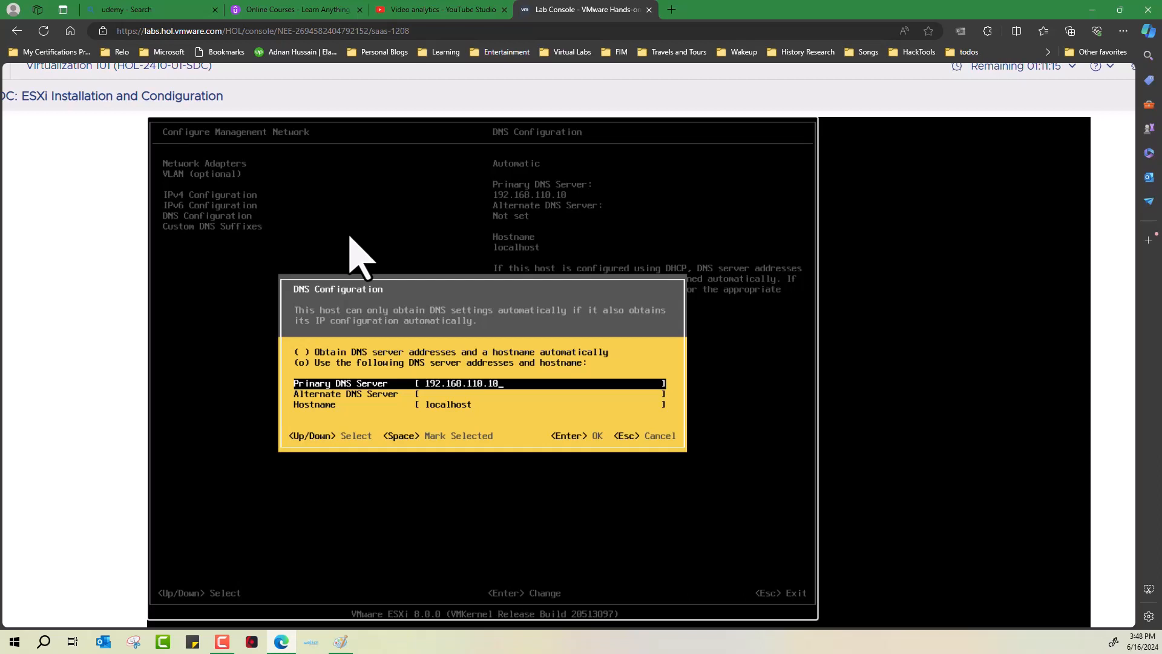
key(Down)
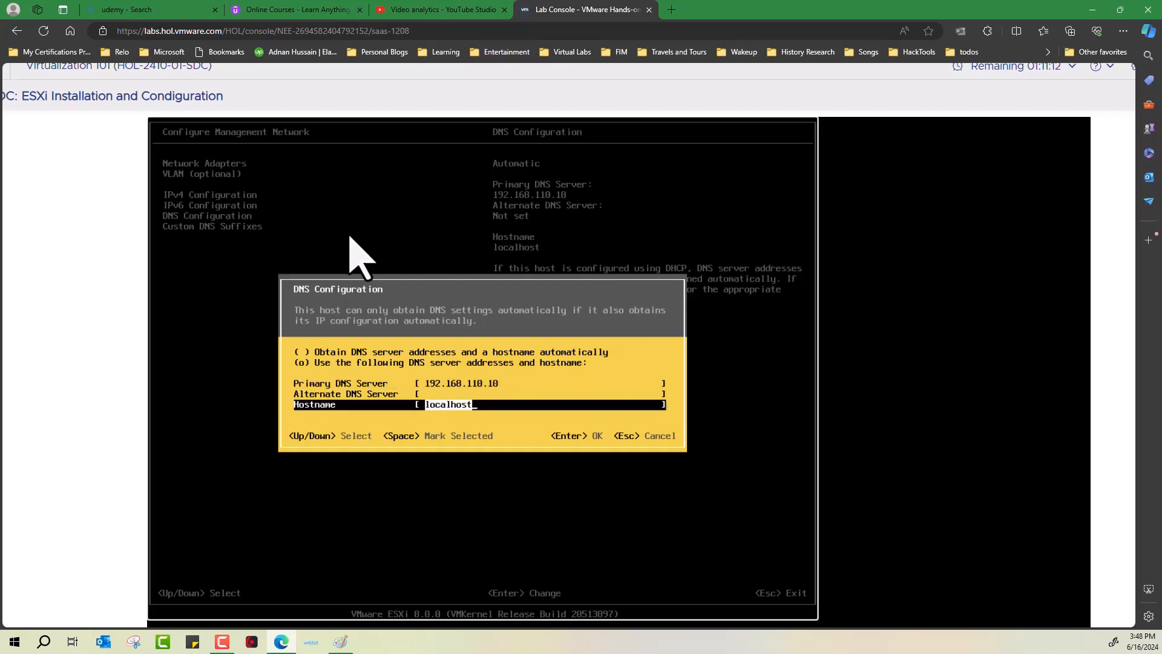
text(esx-01a.corp.vm)
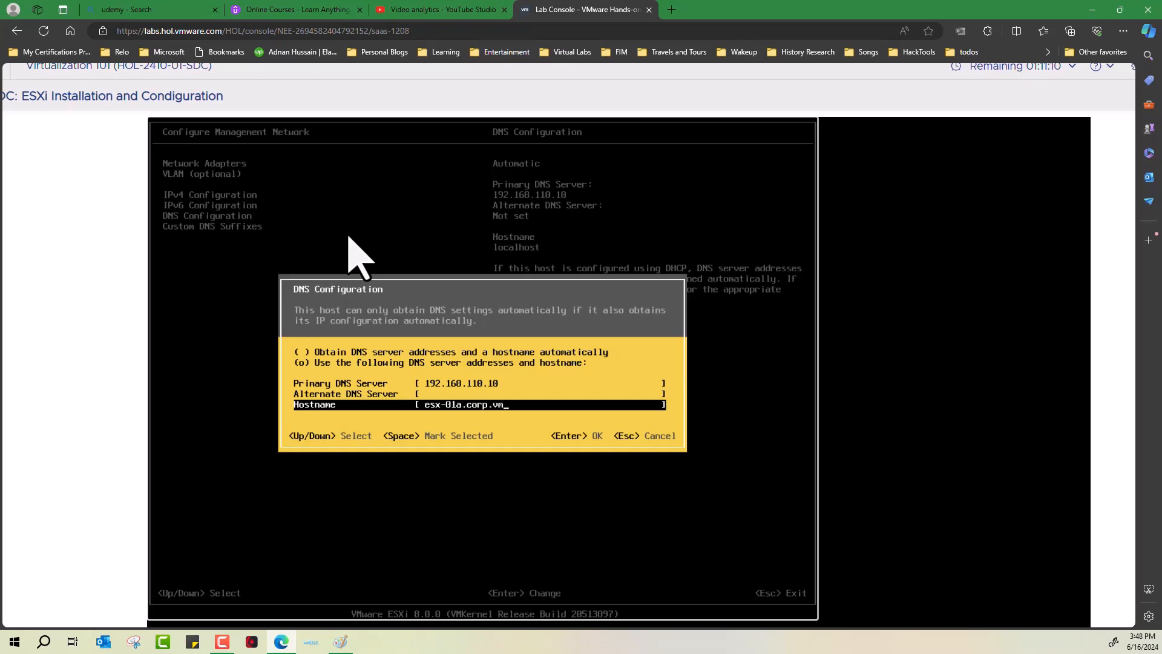
text(beans.com)
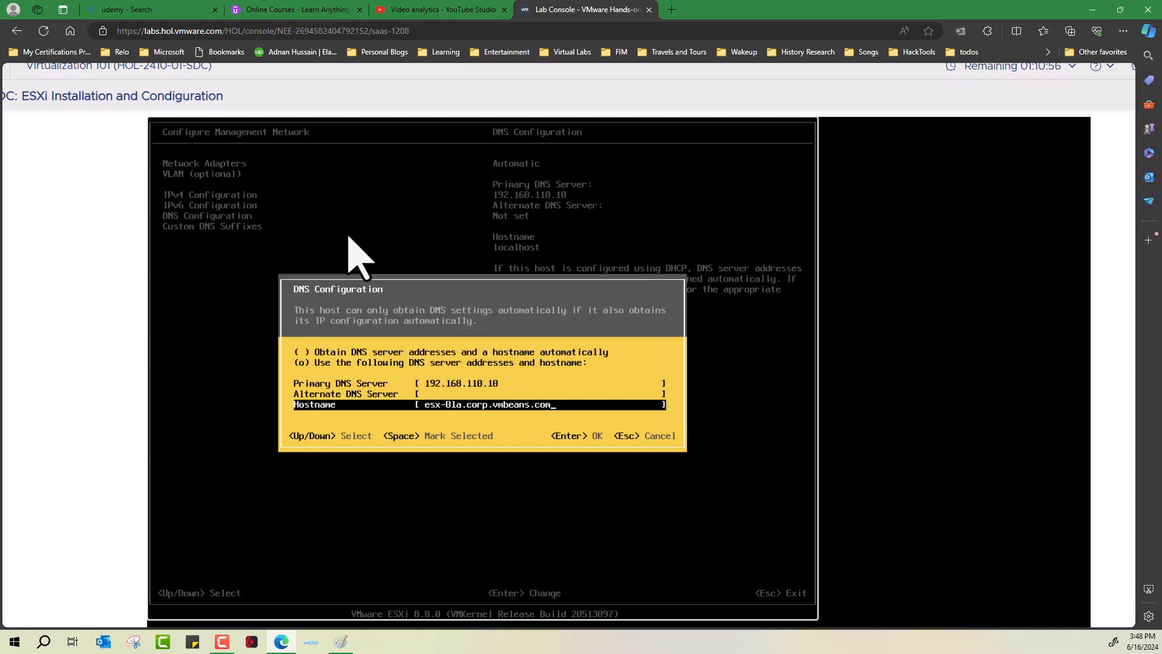
key(Return)
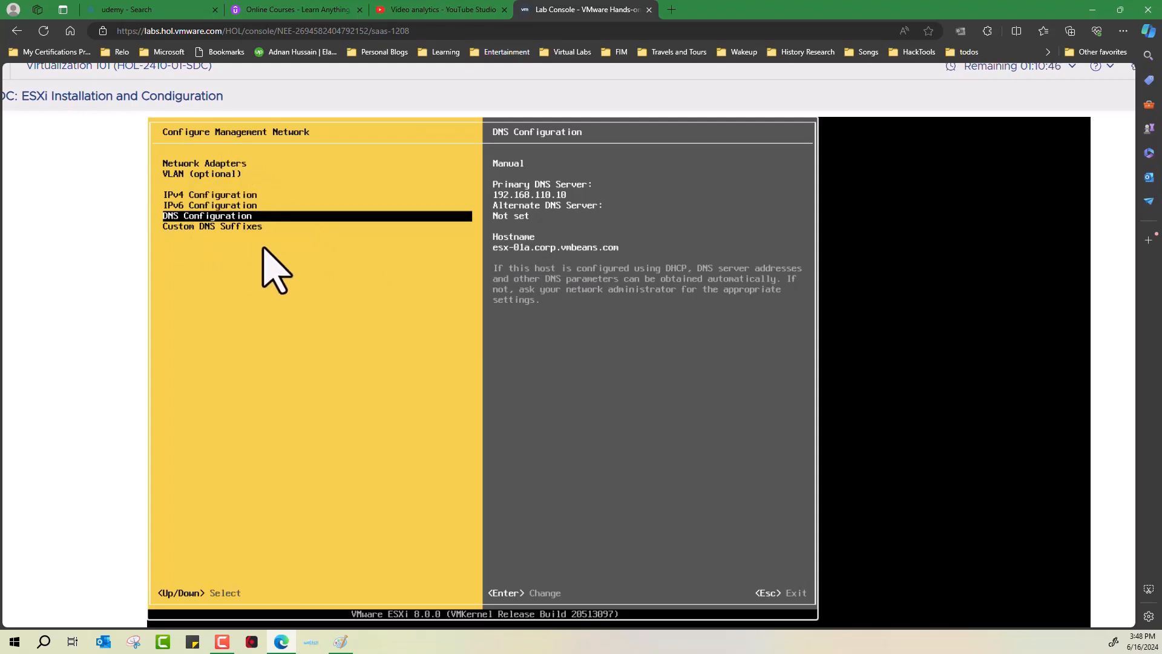
Step: Apply the network changes and restart the management network
key(Escape)
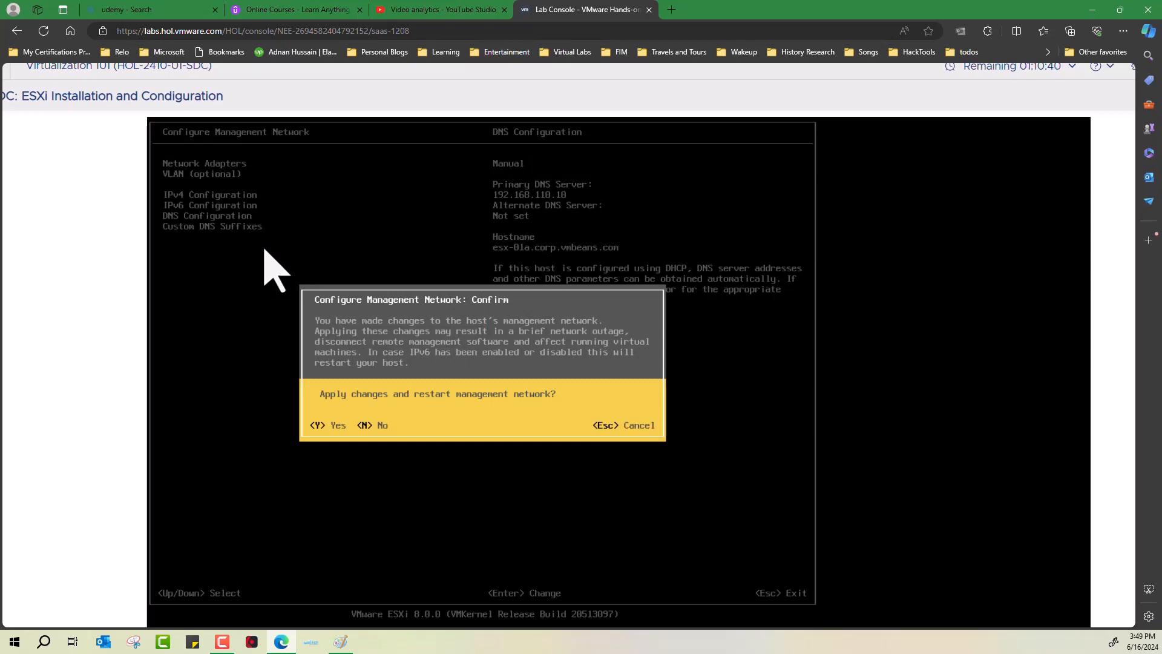
key(y)
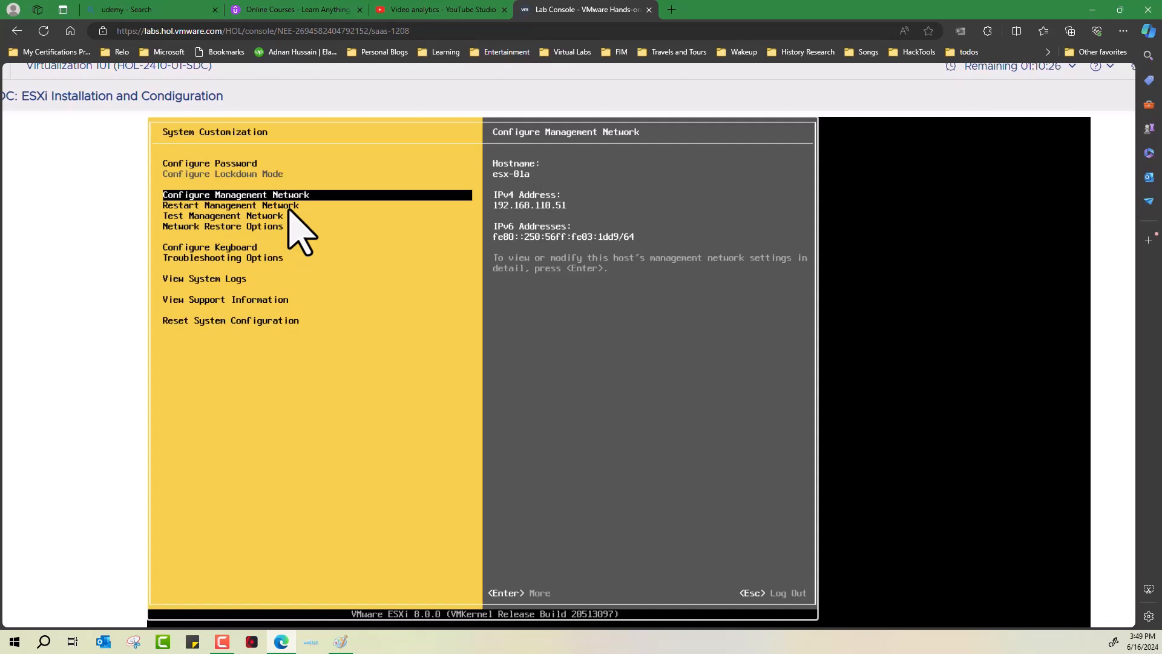
Step: Run Test Management Network for gateway, DNS and hostname, then log out to the main console
key(Down)
key(Down)
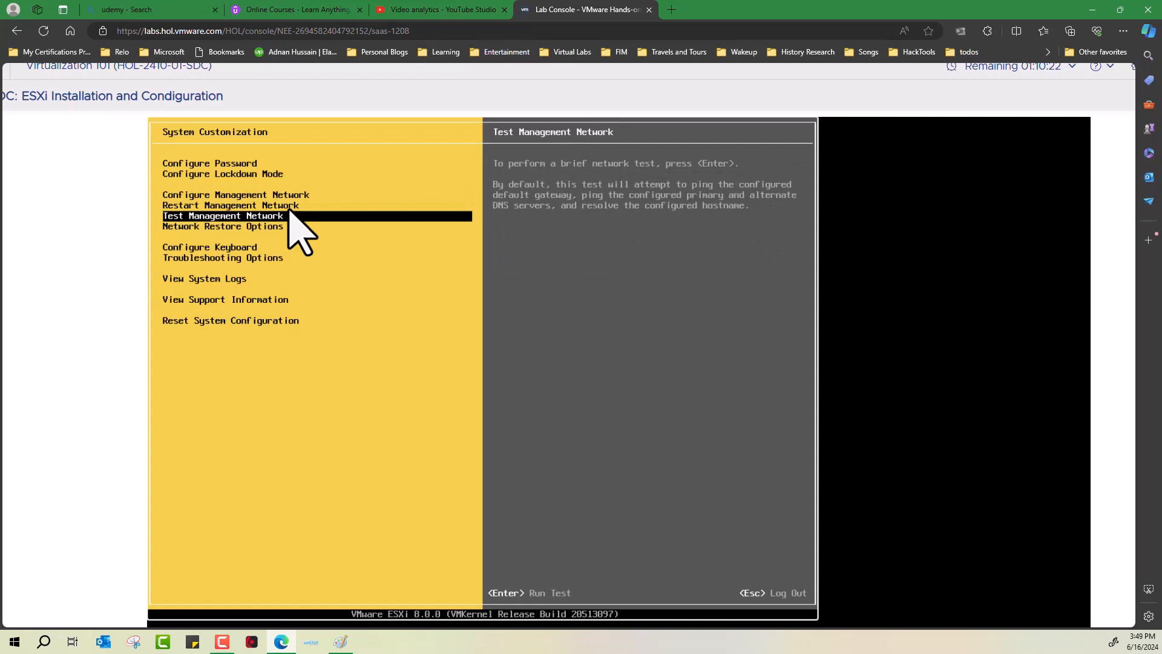
key(Return)
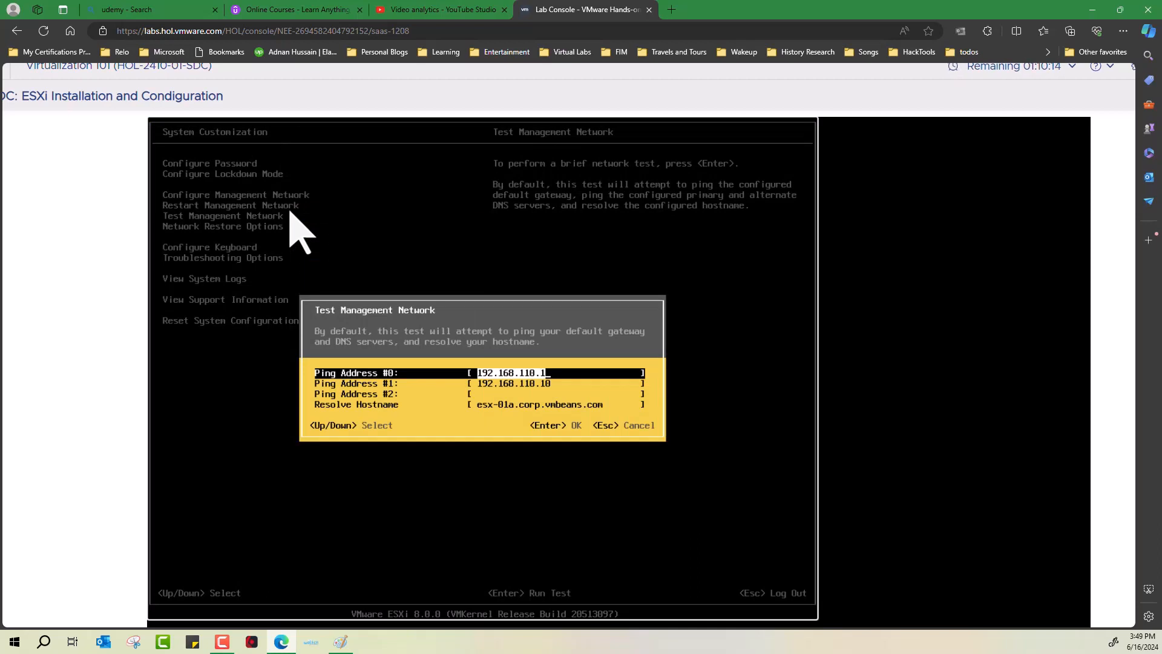
key(Return)
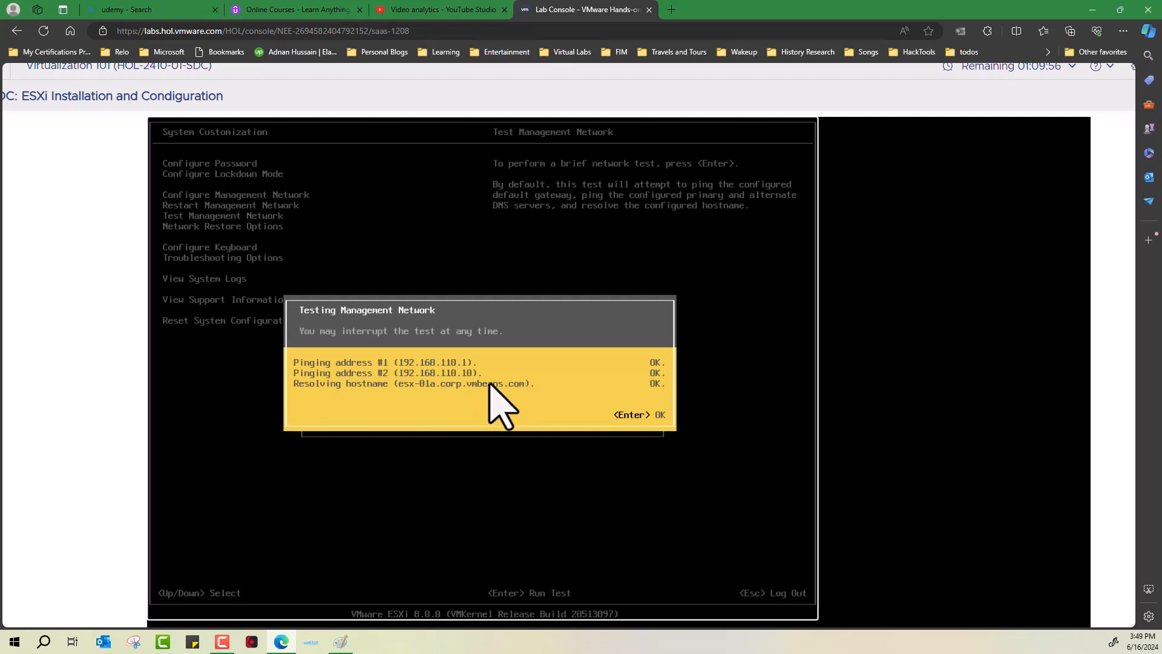
key(Return)
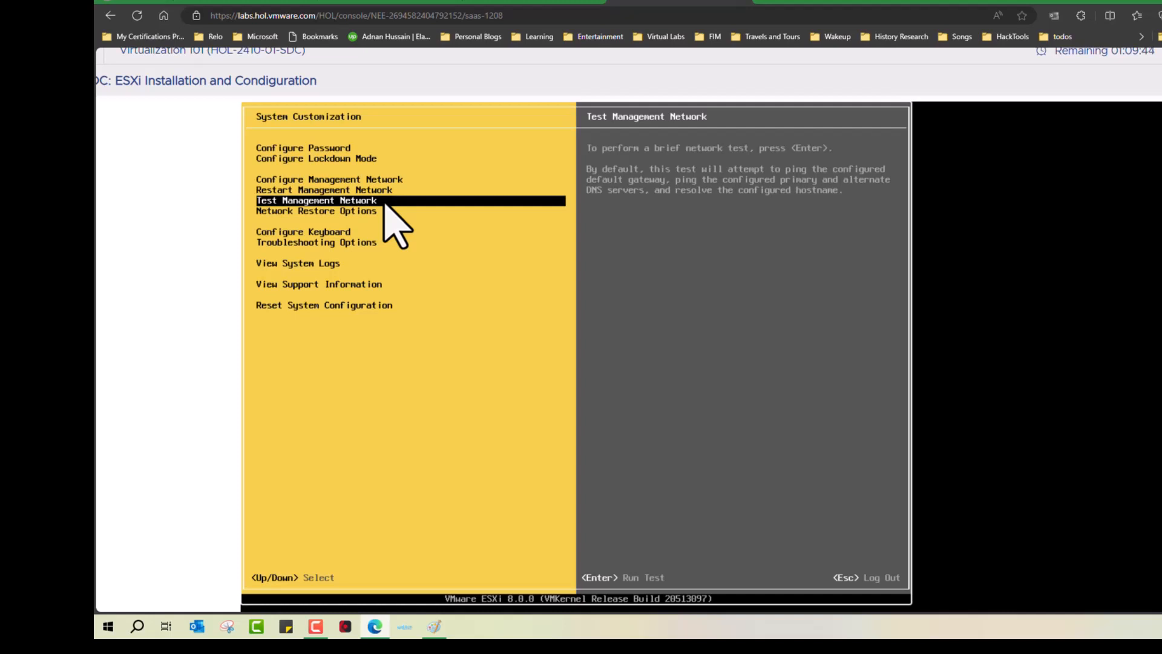
key(Escape)
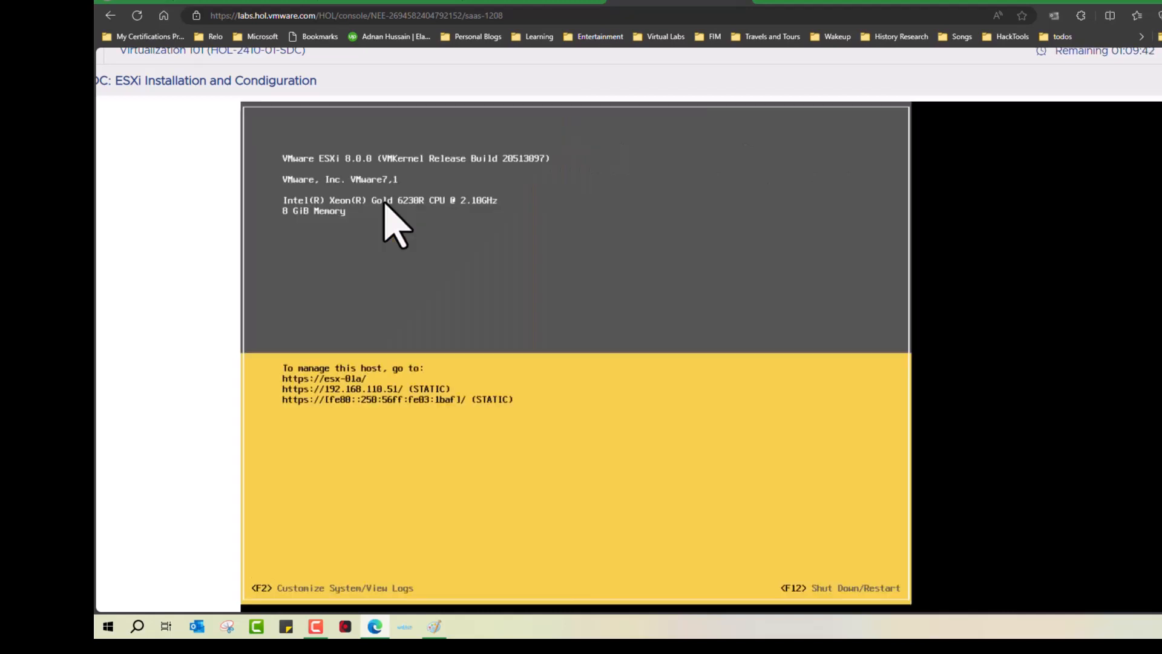